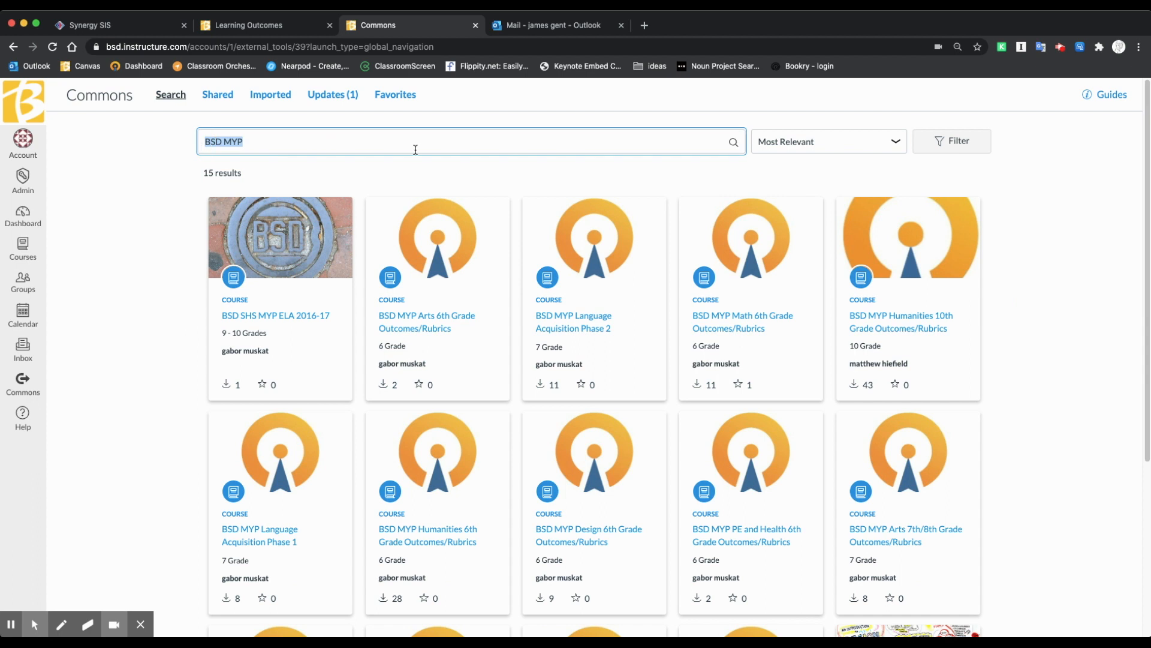
Step: Open the BSD MYP Design 7th/8th Grade Outcomes/Rubrics course from the BSD MYP search results in Commons
left_click(419, 140)
scroll(743, 495, "down", 3)
scroll(761, 486, "down", 2)
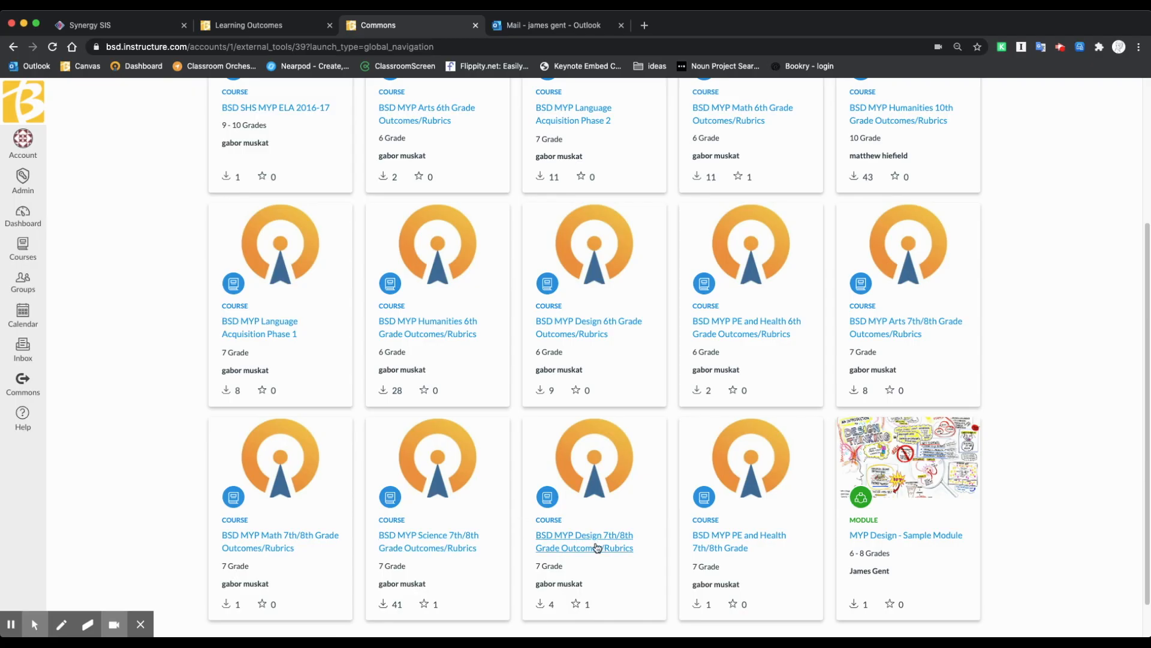
left_click(597, 547)
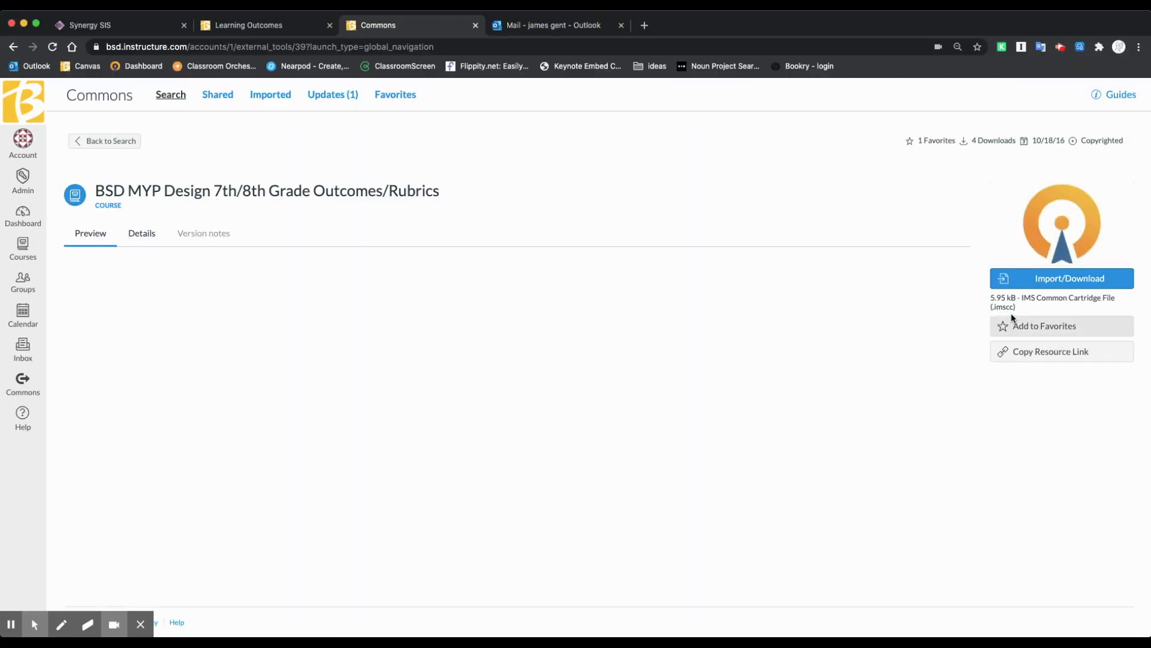
Step: Import the shared Design 7th/8th Grade Outcomes/Rubrics resource into the 2020 Sandbox course
left_click(1080, 278)
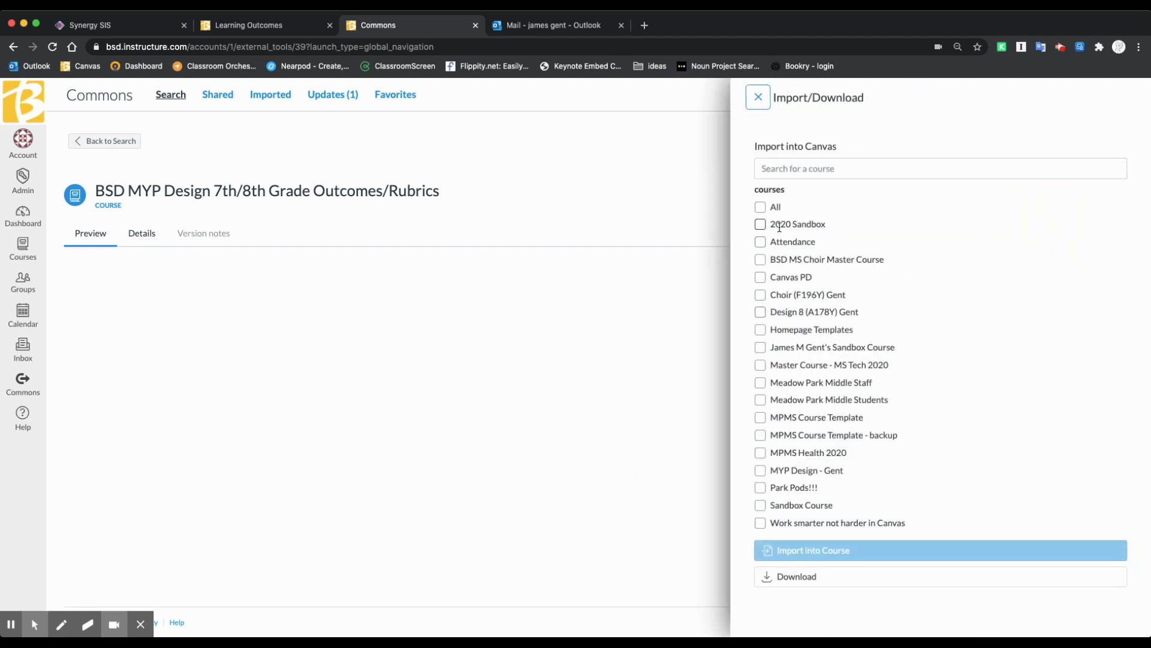
left_click(760, 224)
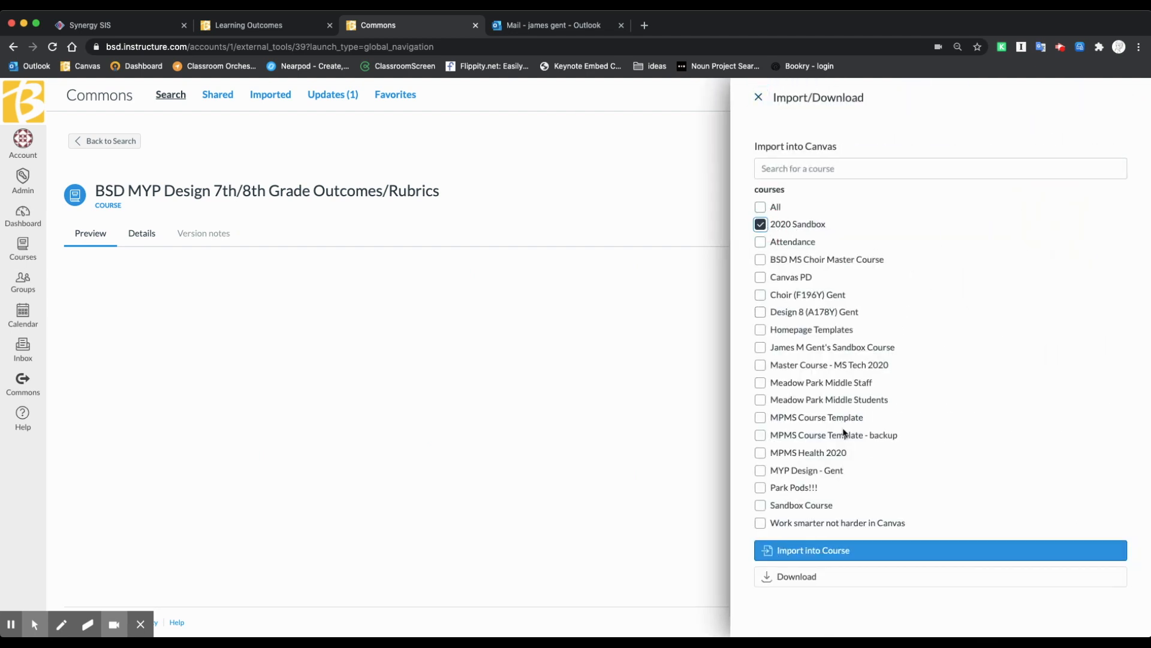
left_click(829, 558)
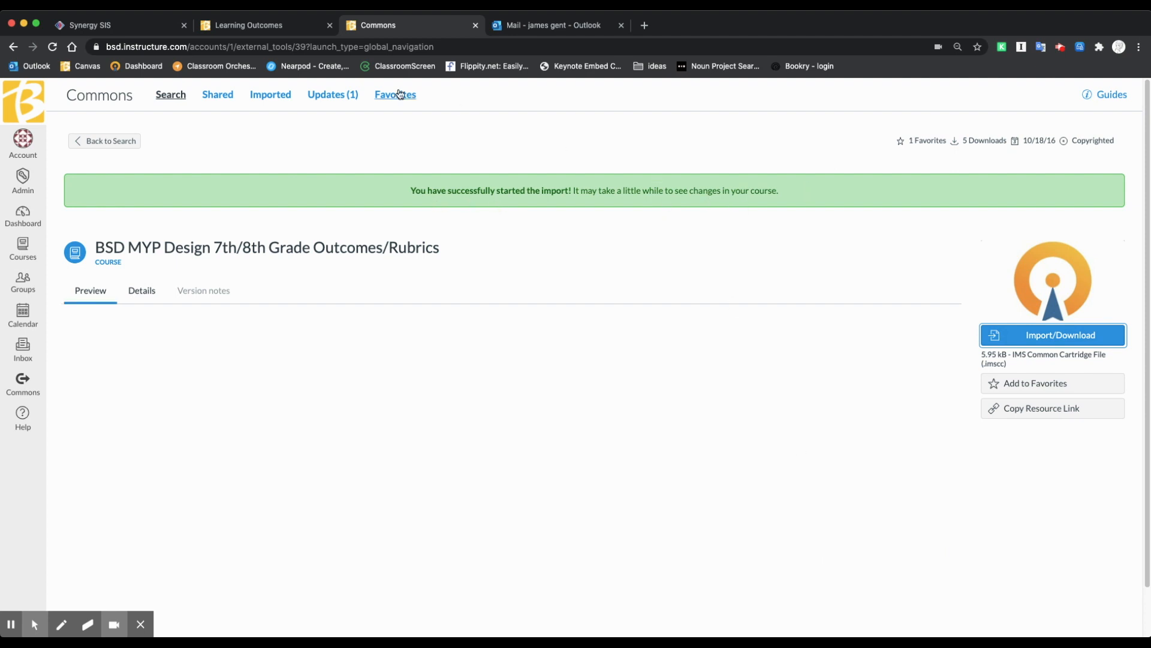
Step: Review the imported Criterion A, B, C and D outcomes and their rating scales on the 2020 course's Outcomes page
left_click(277, 27)
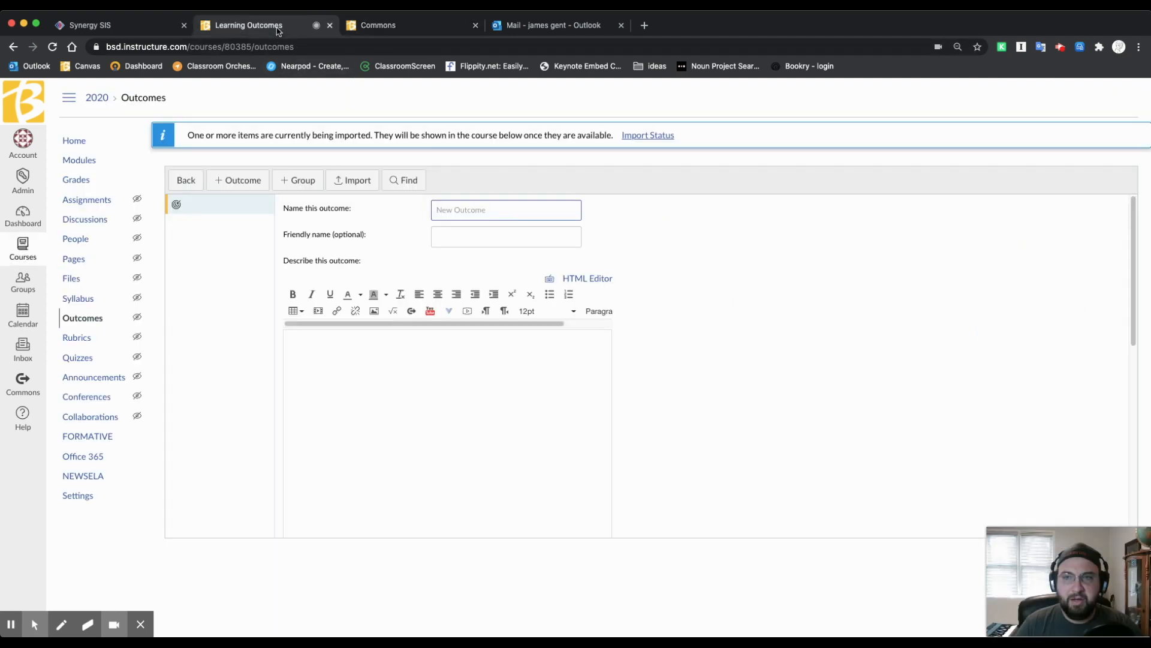
left_click(1062, 46)
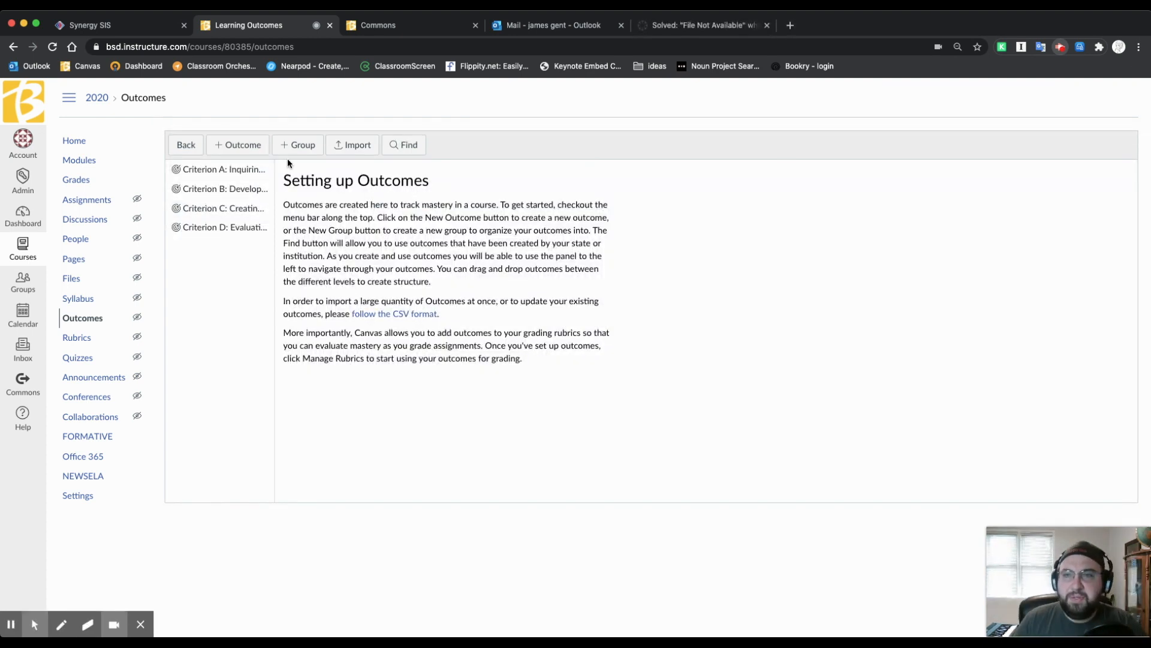
left_click(227, 174)
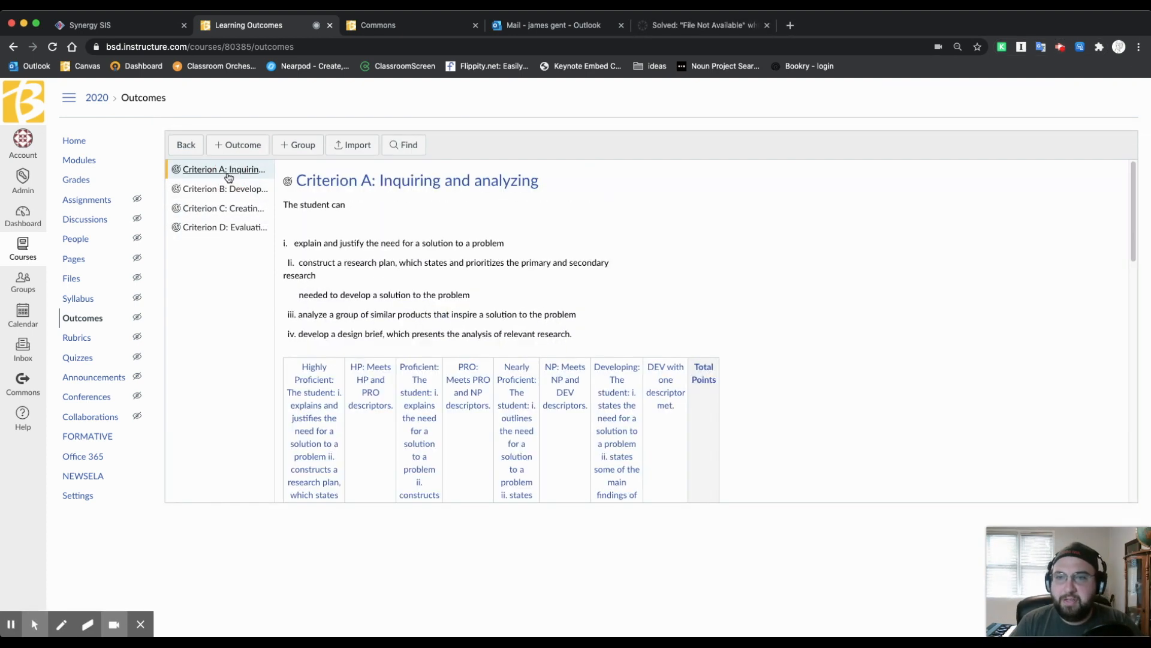
scroll(563, 286, "down", 1)
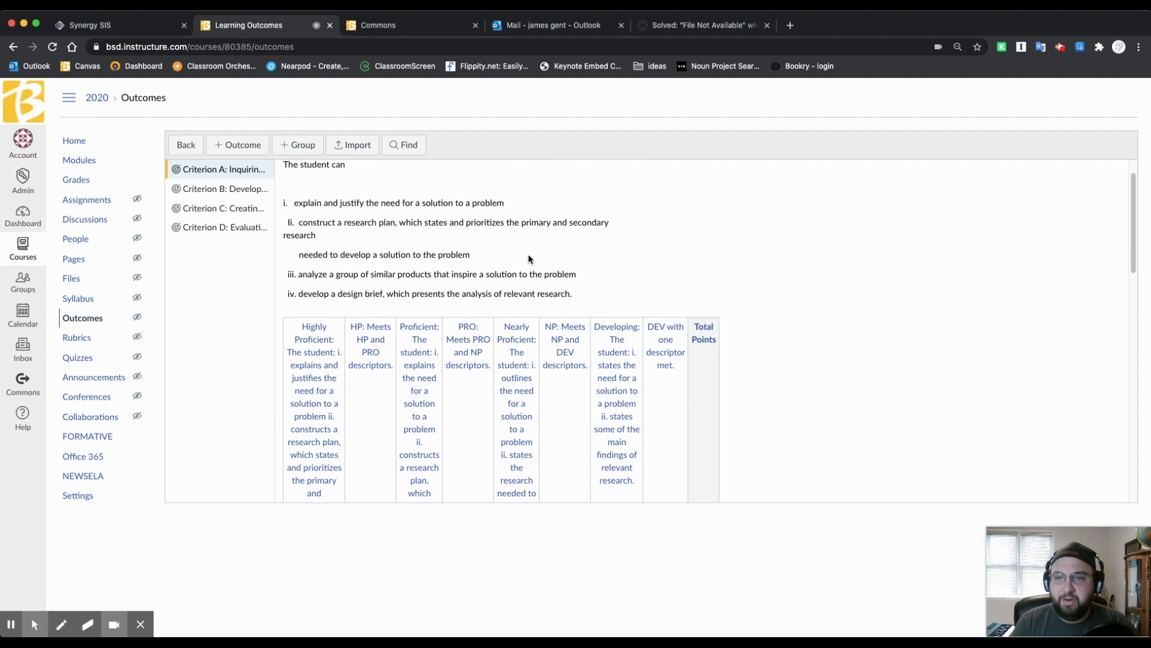
scroll(350, 343, "down", 2)
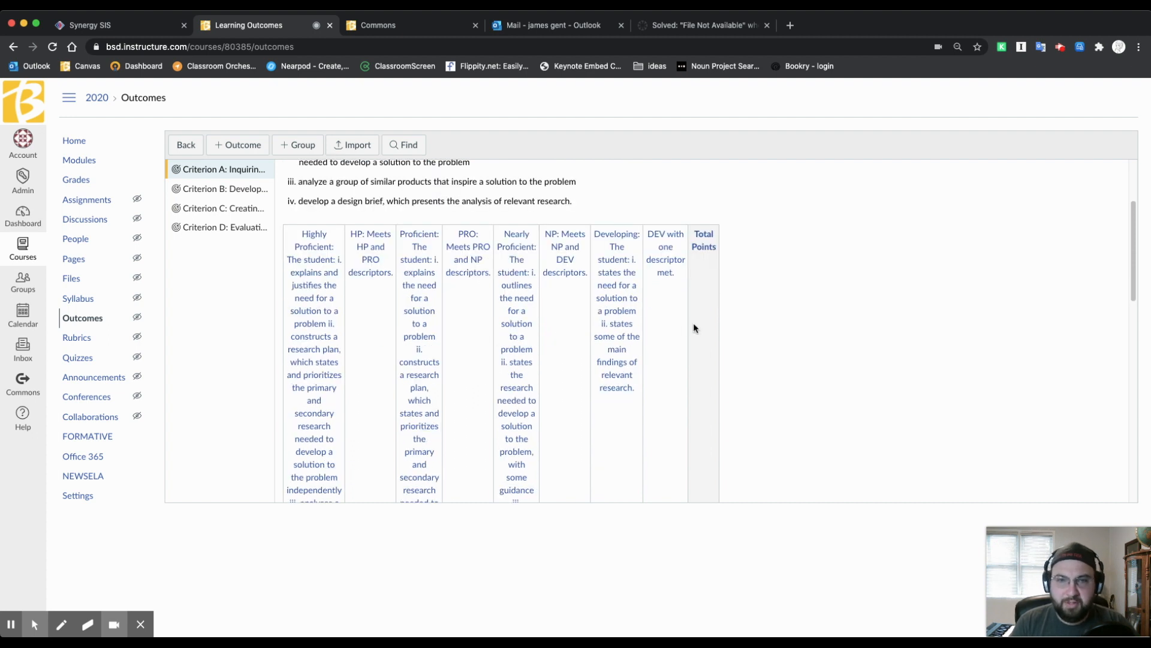
left_click(240, 189)
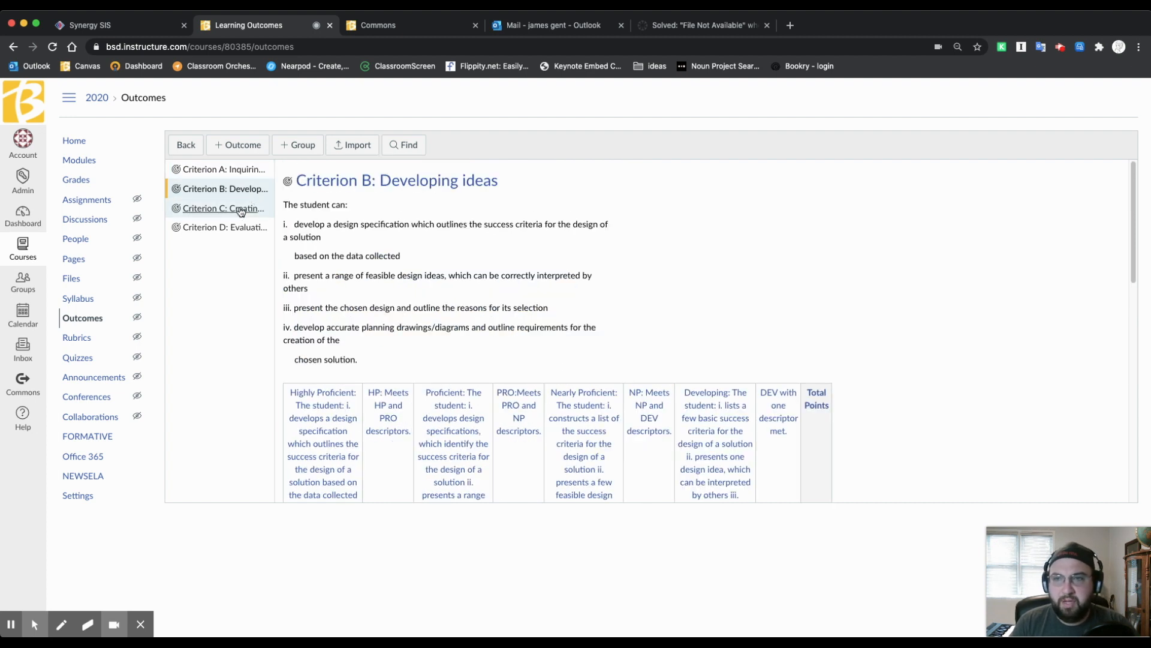
left_click(221, 209)
left_click(236, 228)
scroll(328, 353, "down", 3)
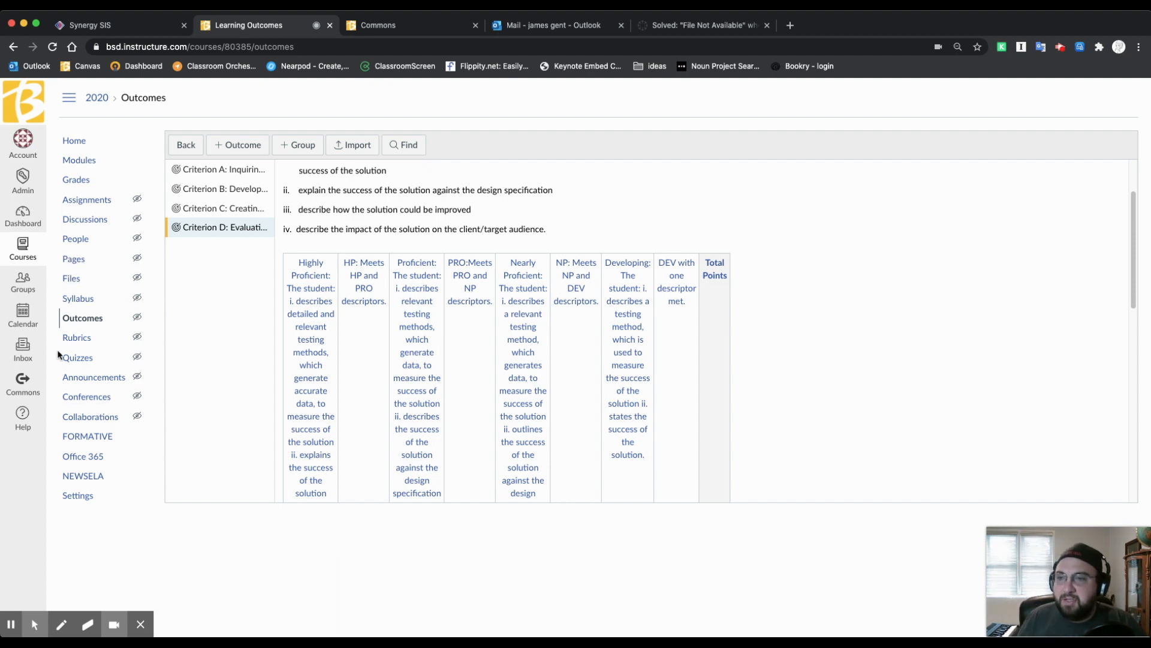
Step: Start a new course rubric, import the outcome Criterion A: Inquiring and analyzing, and remove the default criterion
left_click(75, 341)
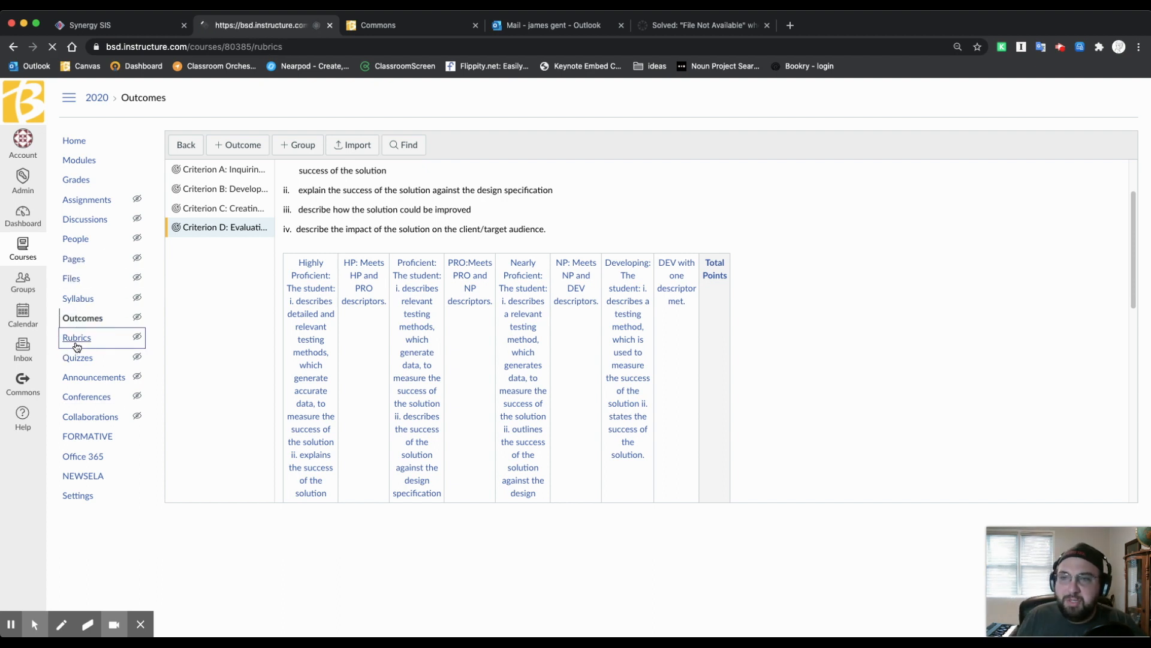
left_click(1049, 145)
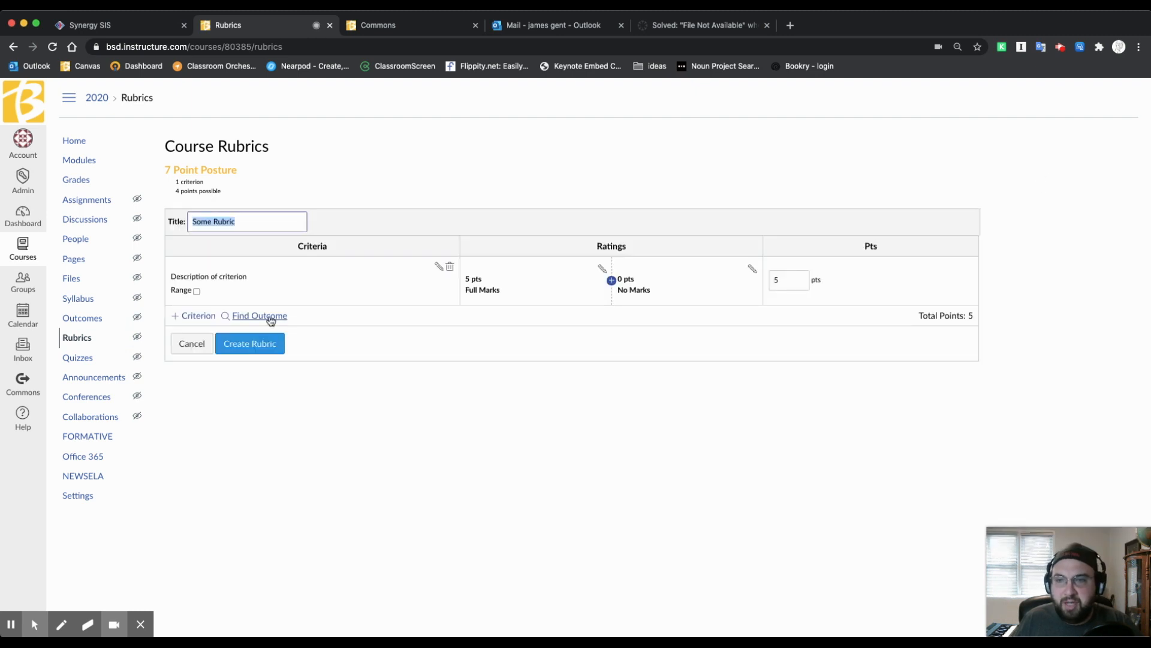
left_click(271, 317)
left_click(364, 187)
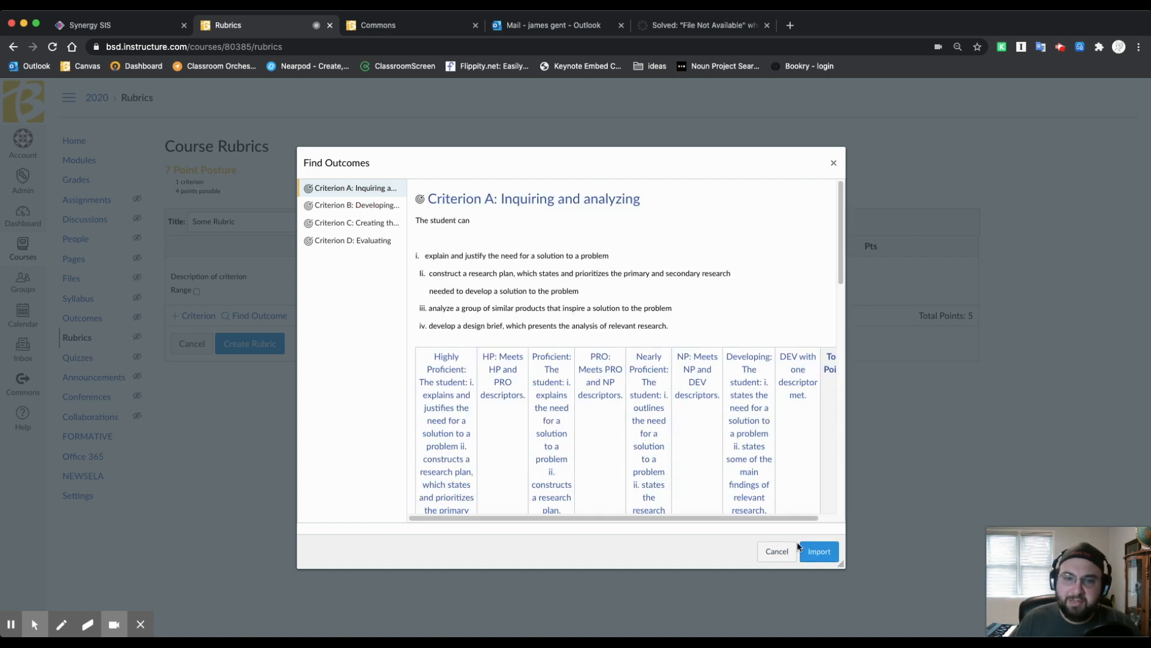
left_click(819, 553)
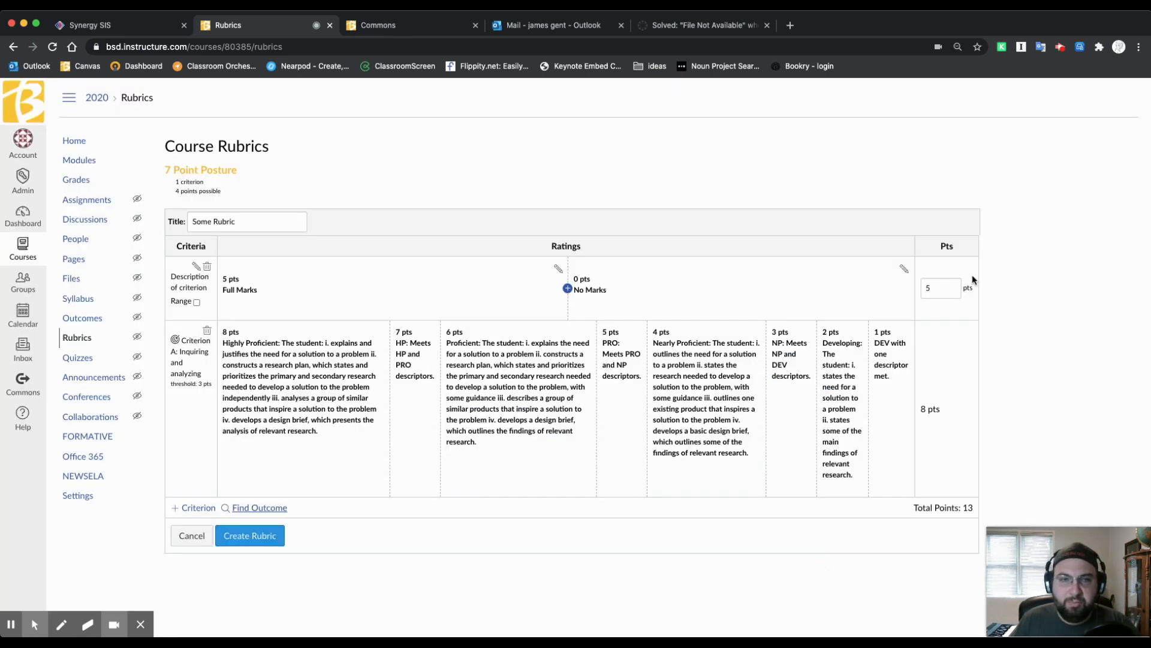
left_click(207, 267)
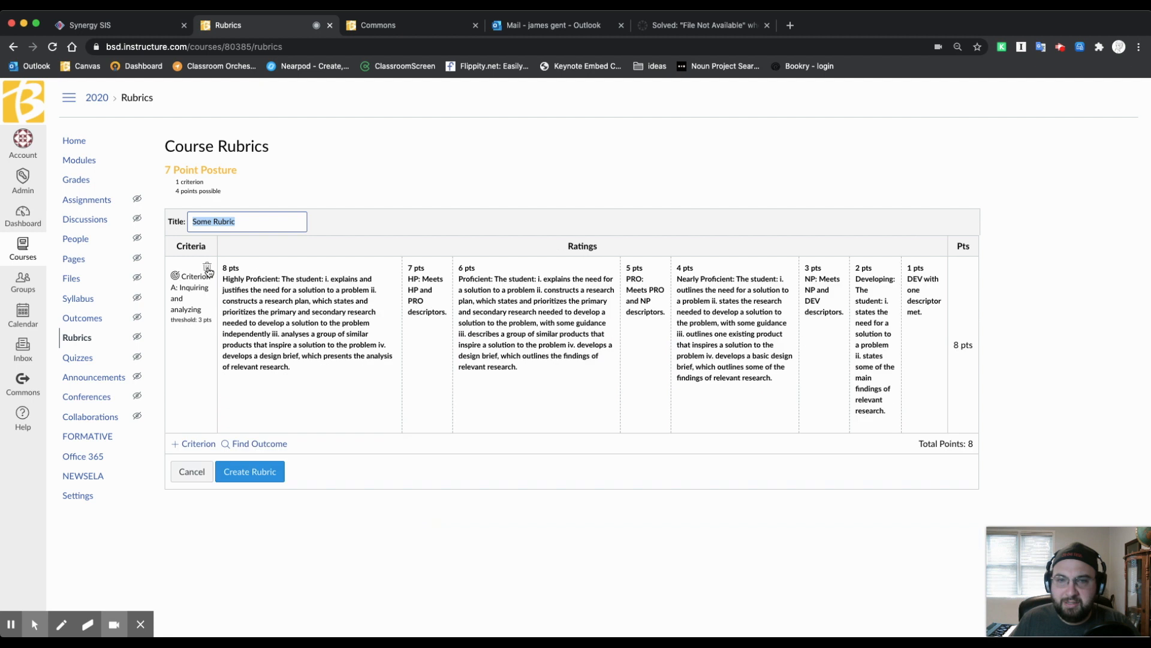
Step: Import the outcome Criterion B: Developing ideas into the rubric and create the rubric with the title Some Rubric
left_click(260, 444)
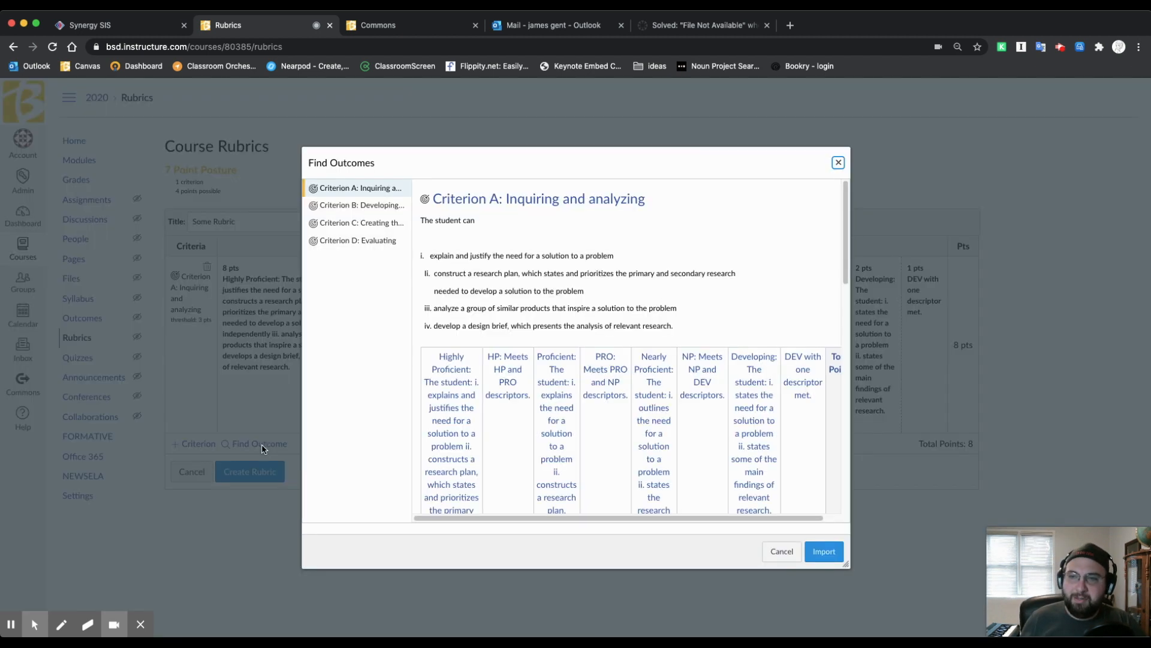
left_click(367, 208)
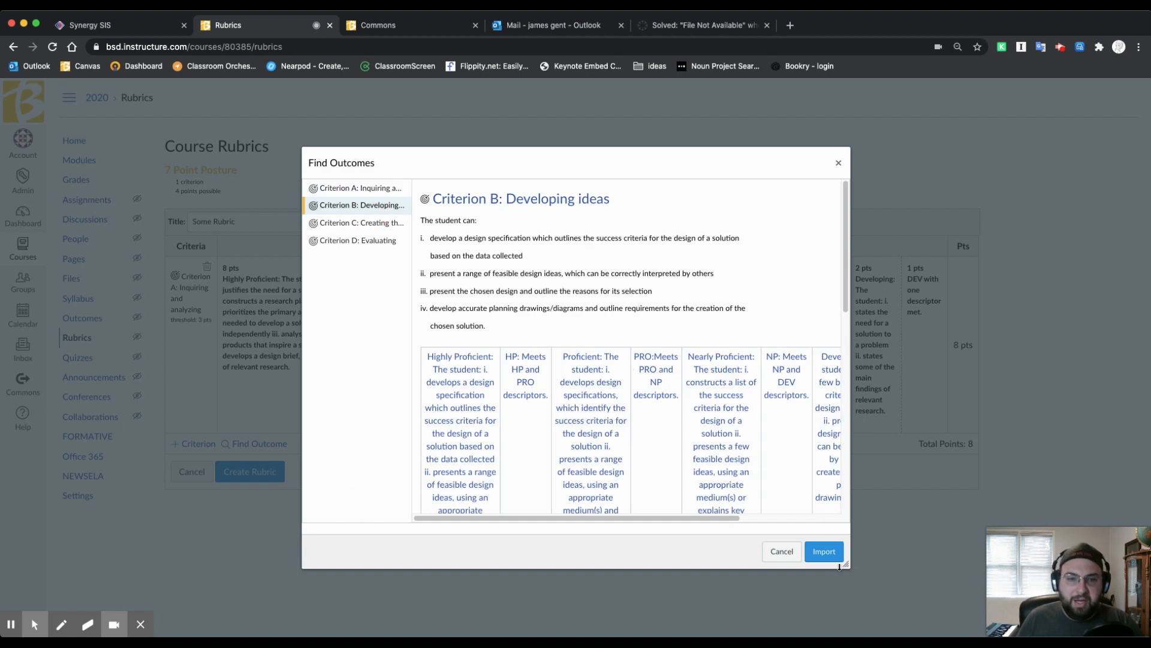
left_click(826, 552)
scroll(414, 411, "down", 2)
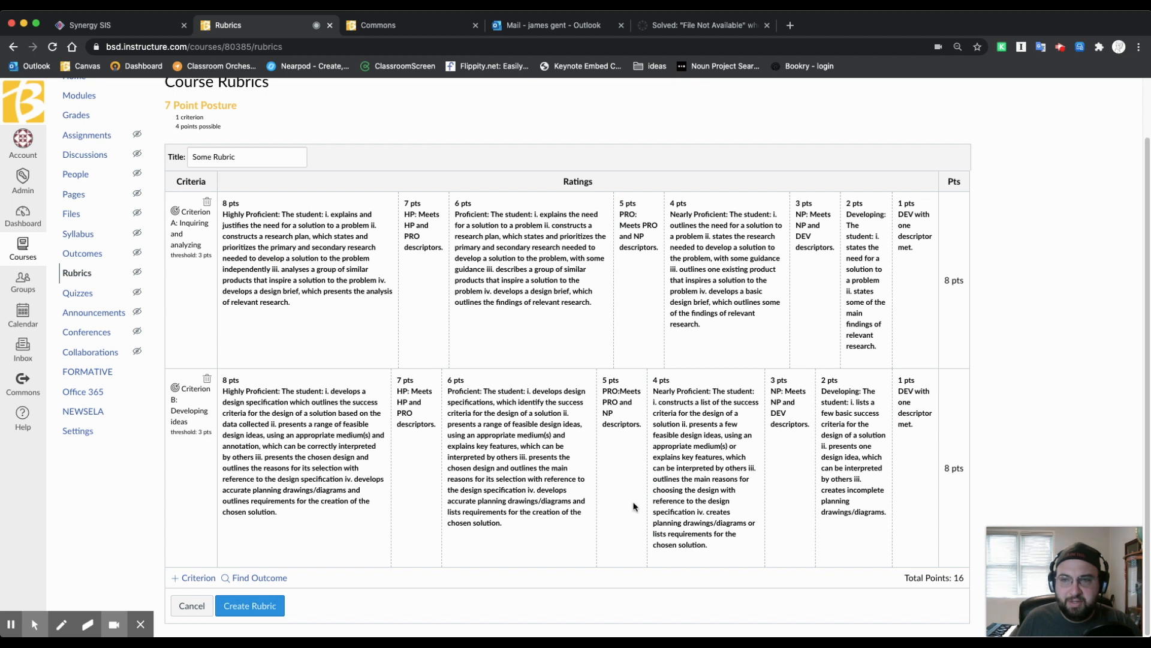
left_click(263, 608)
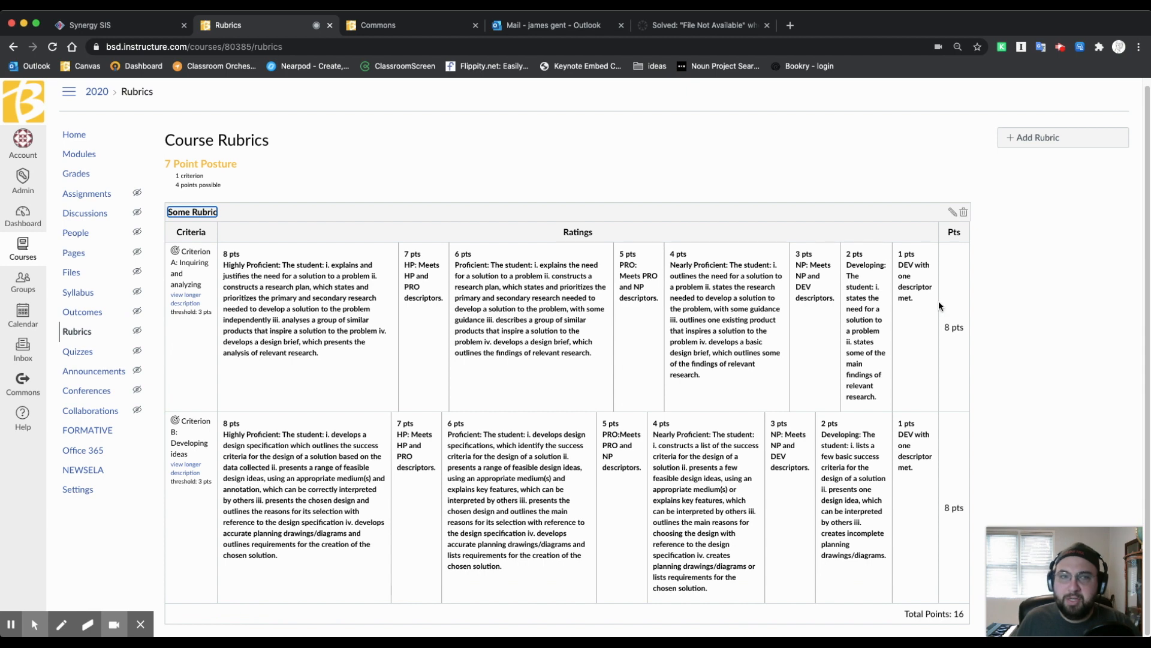
scroll(706, 322, "up", 1)
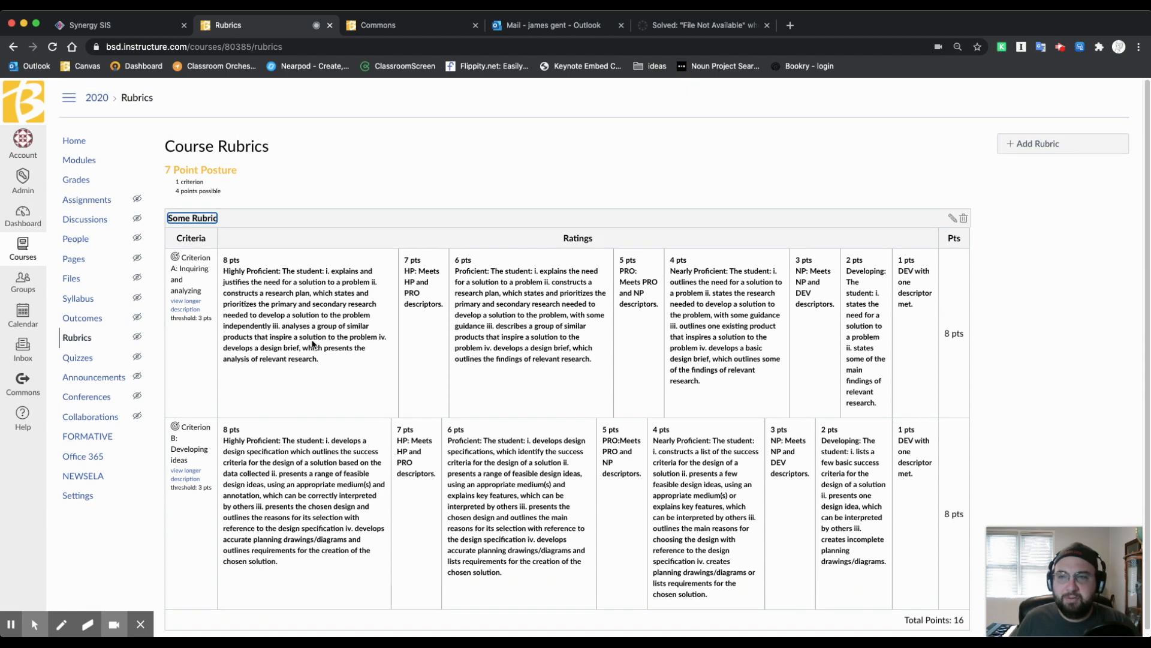
Step: Open the blah assignment from the course modules and attach the existing Some Rubric from the 2020 course
left_click(79, 160)
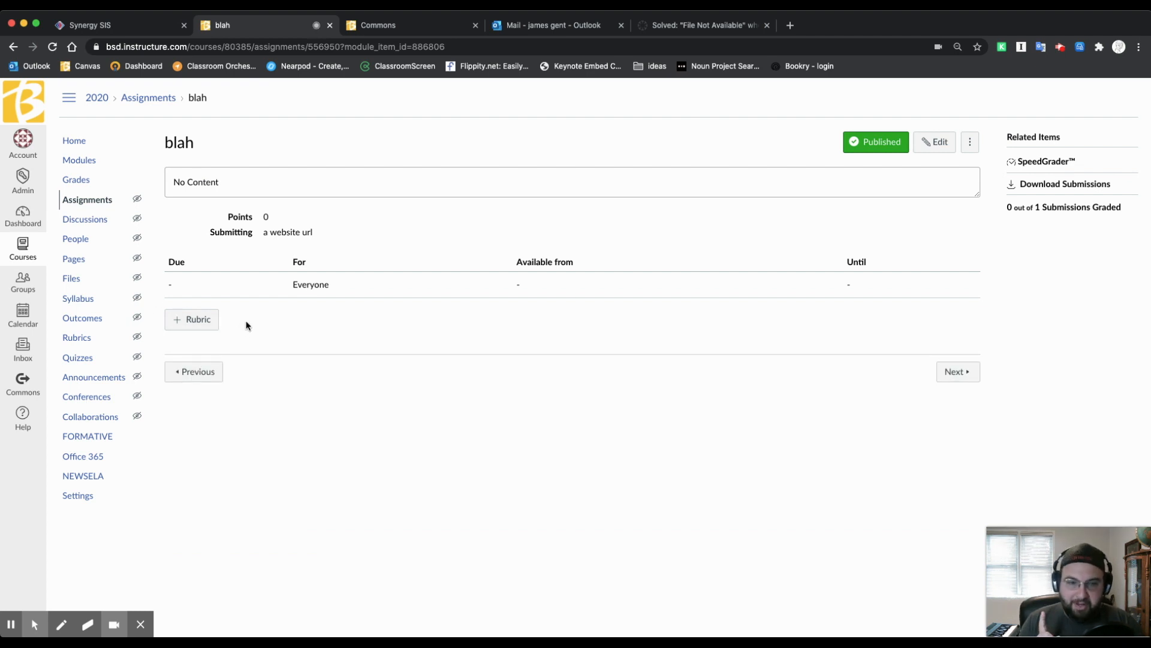
left_click(198, 320)
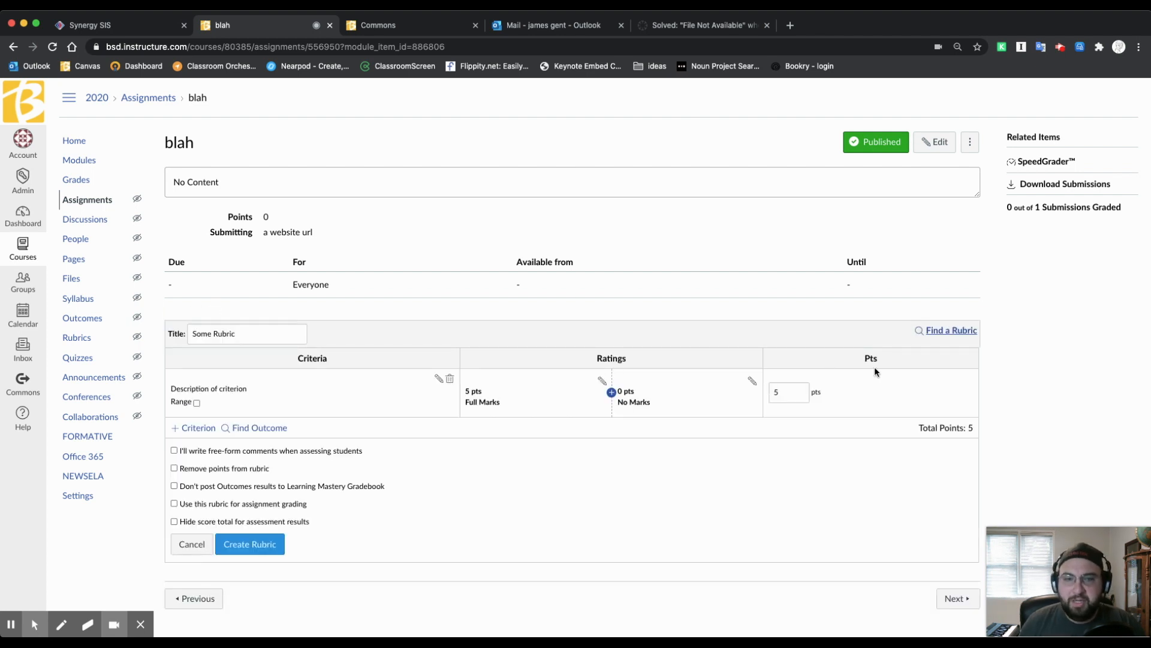
left_click(953, 330)
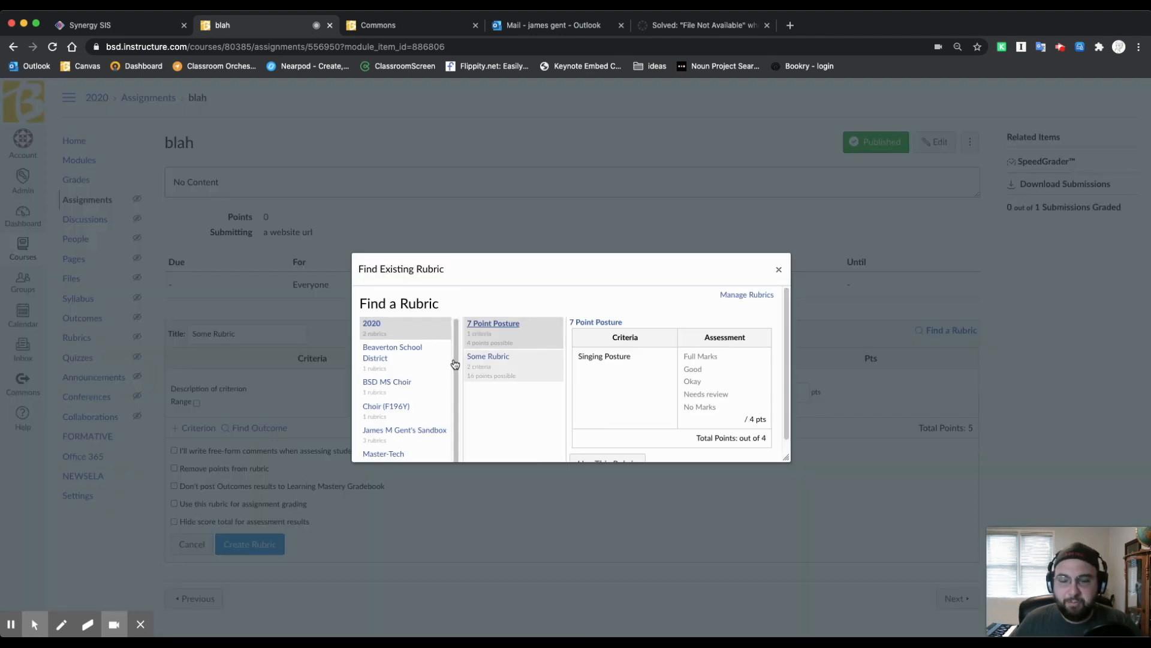
left_click(504, 367)
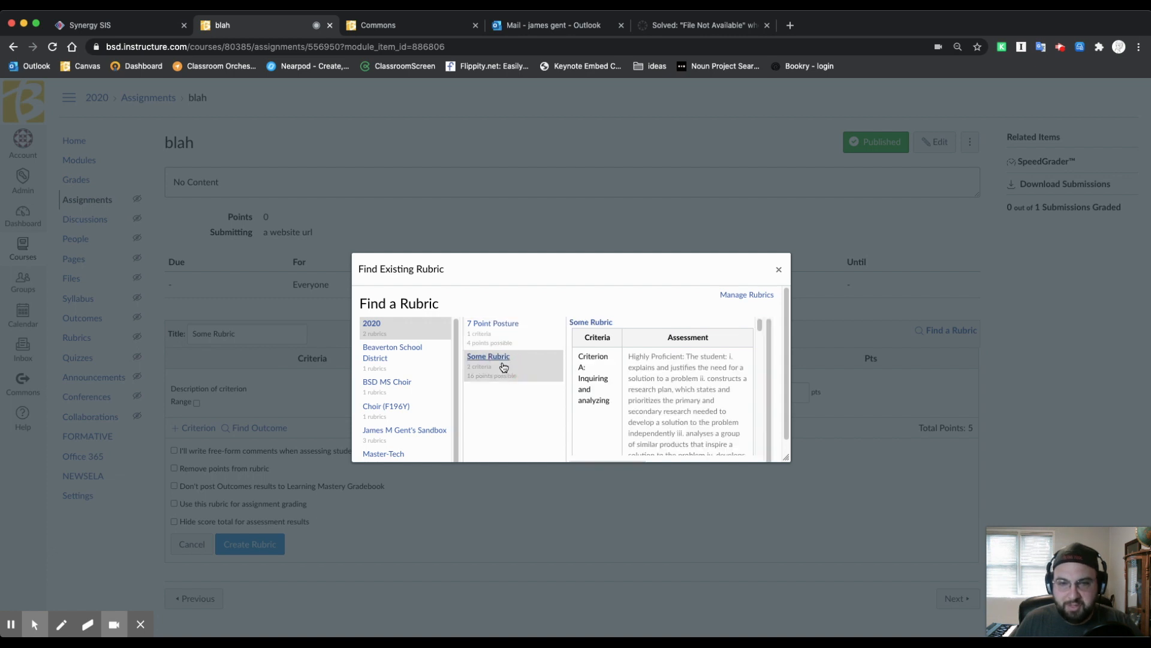
scroll(732, 368, "down", 10)
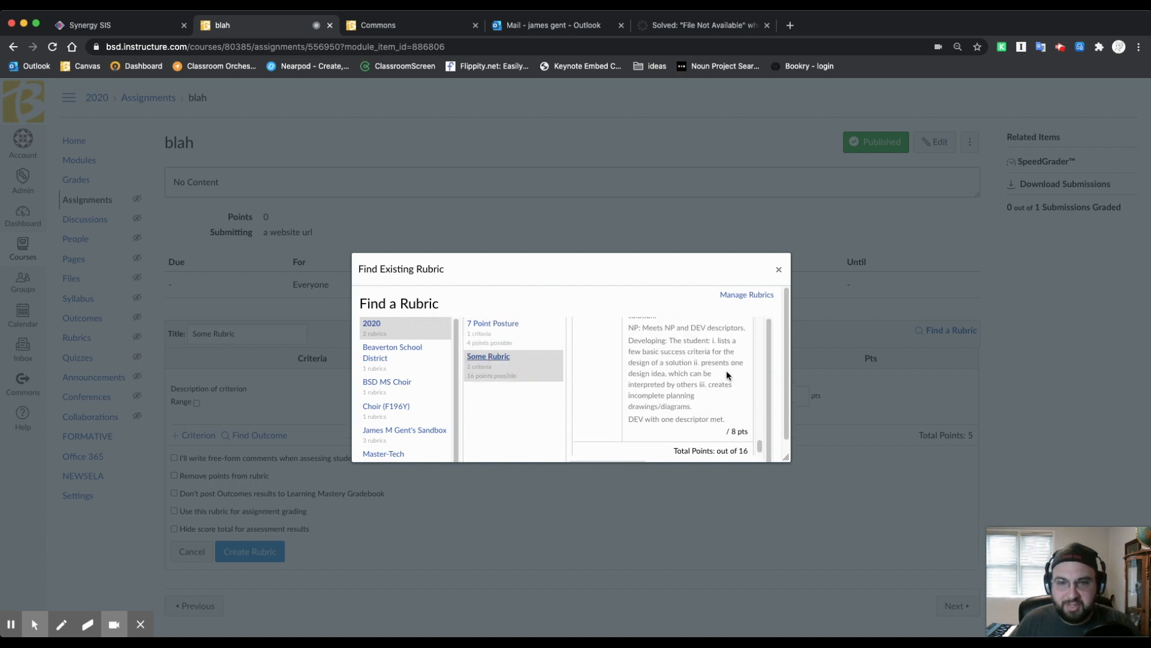
scroll(761, 372, "down", 2)
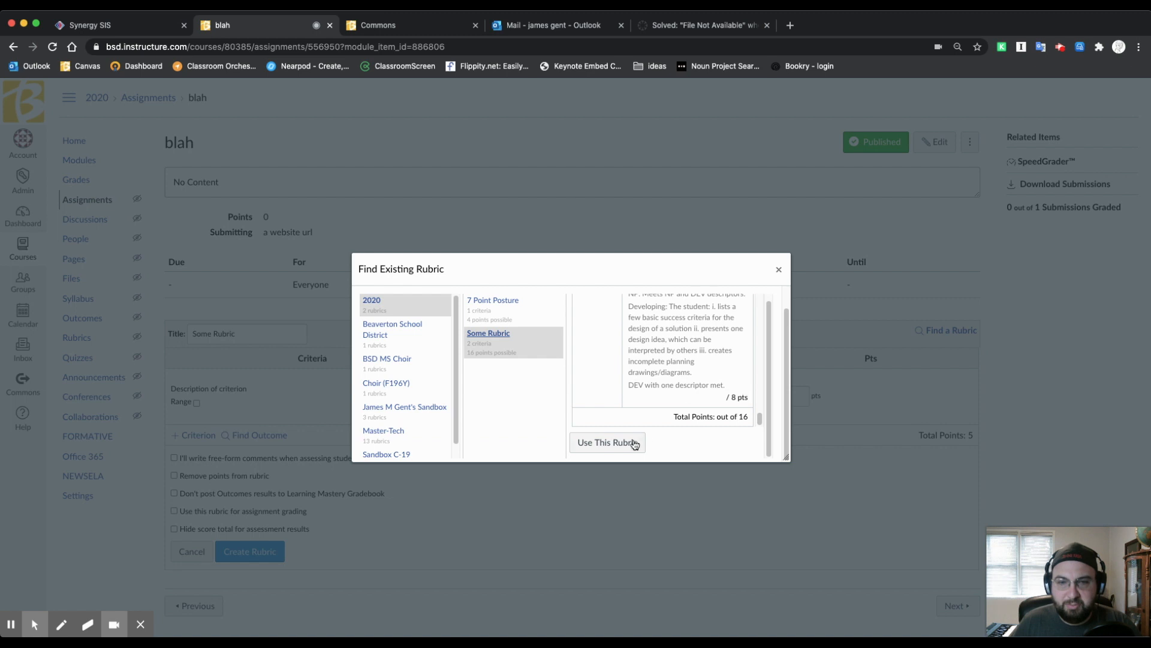
left_click(622, 447)
scroll(916, 339, "down", 3)
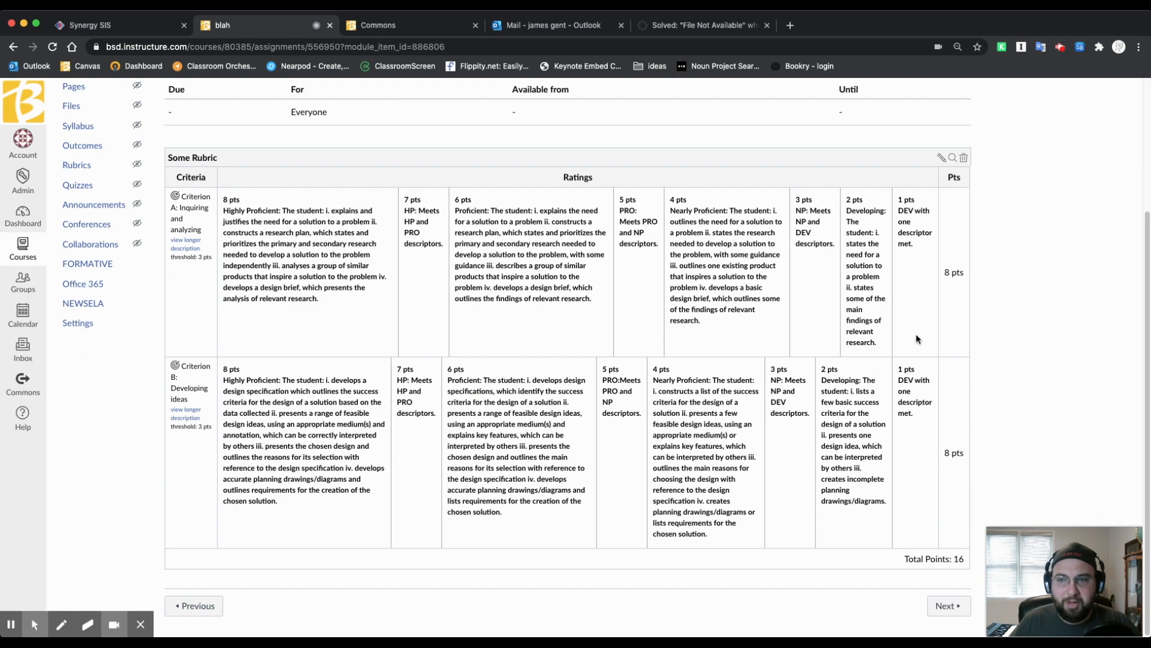
Step: Remove Some Rubric from the blah assignment and start a new assignment rubric
left_click(963, 158)
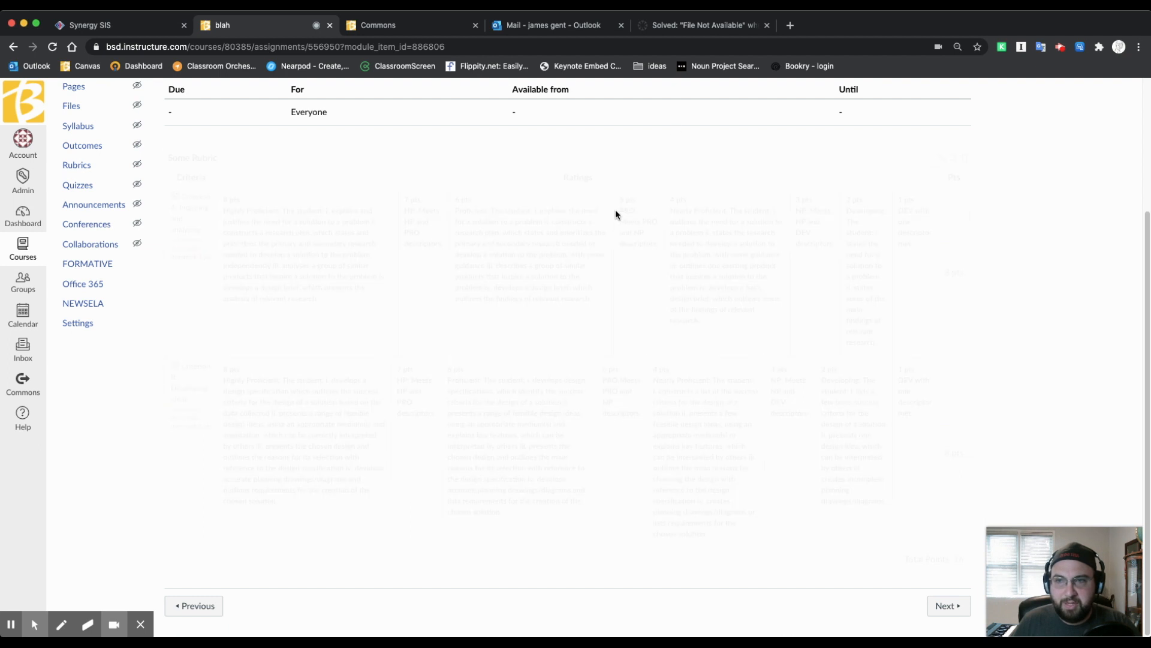
left_click(187, 320)
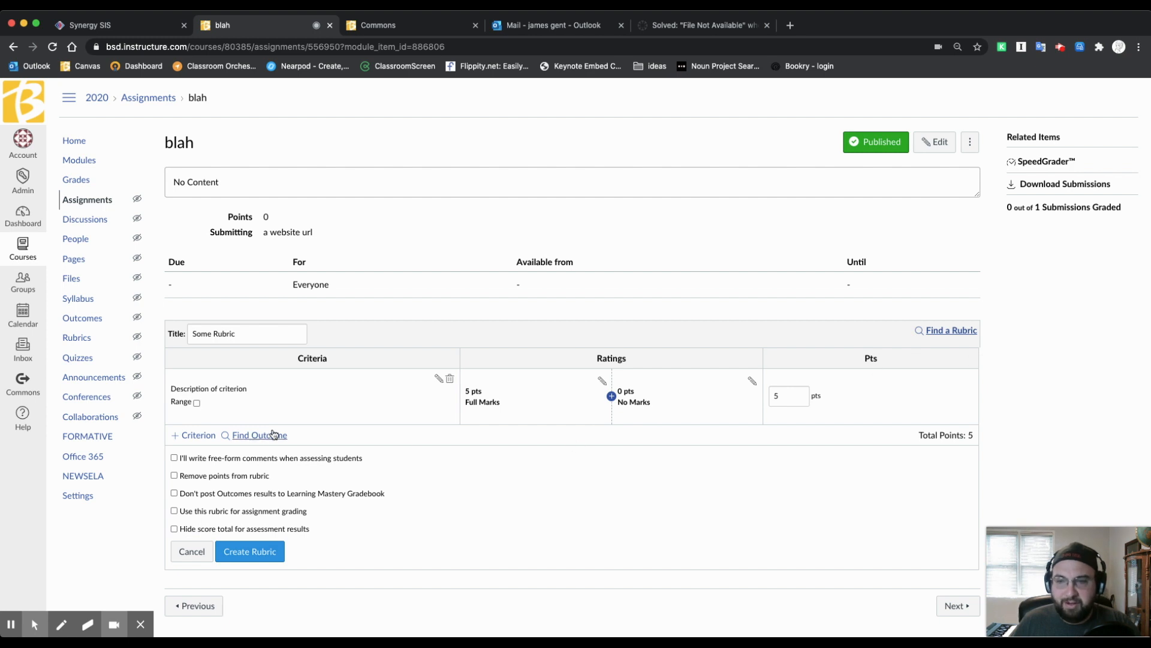
Step: Browse the Criterion A, C and D outcomes available for the assignment rubric, leaving without importing any
left_click(254, 437)
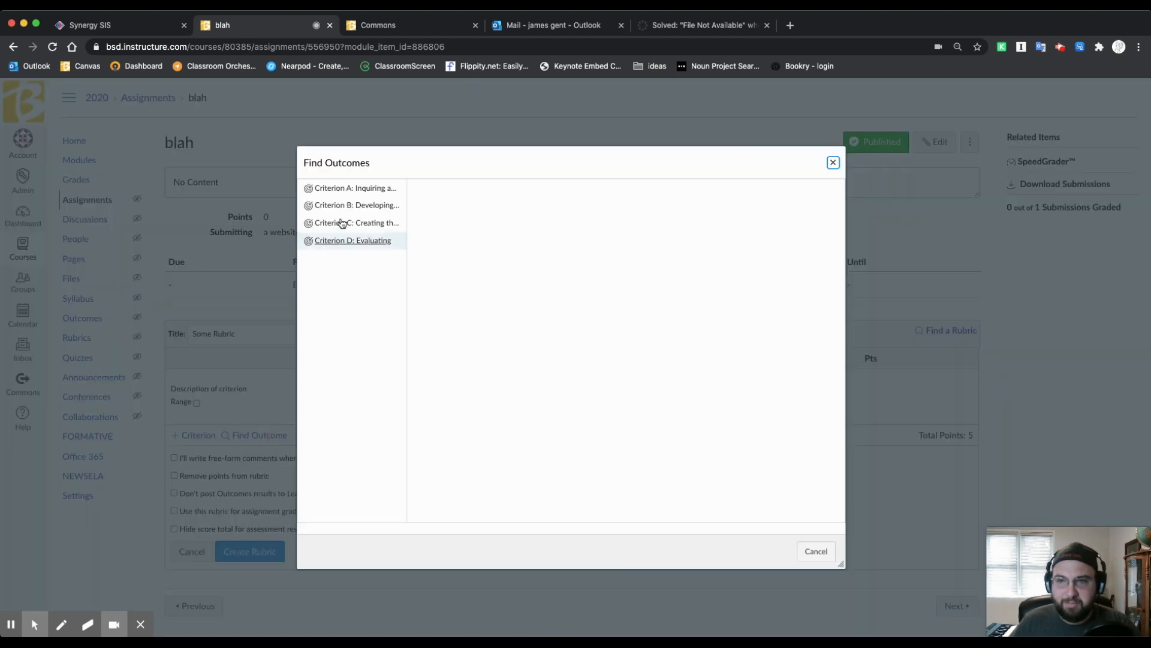
left_click(342, 189)
left_click(352, 222)
left_click(352, 241)
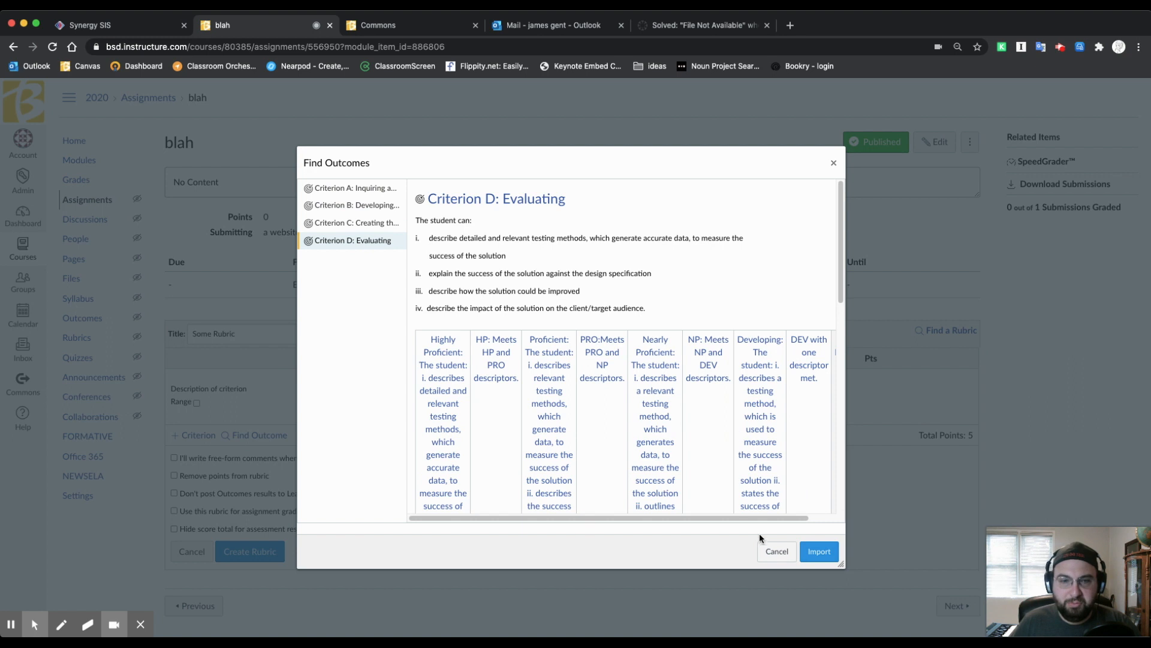
left_click(777, 551)
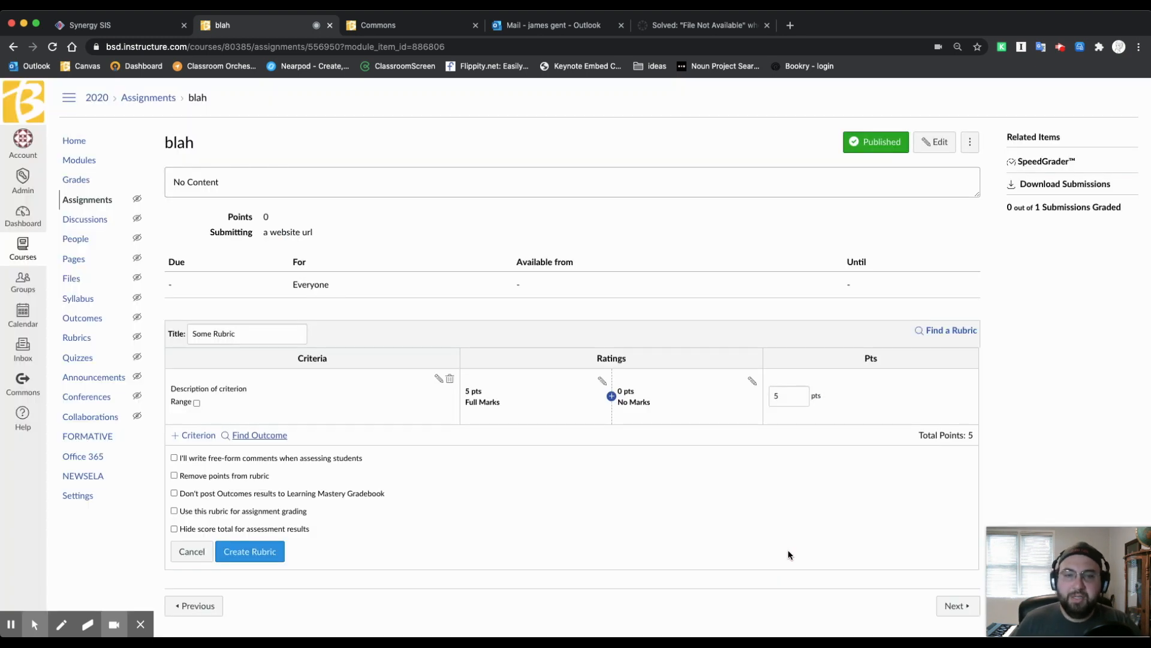
Step: Find the existing Some Rubric from the 2020 course again and use it for the blah assignment
left_click(949, 331)
scroll(619, 396, "down", 5)
left_click(599, 448)
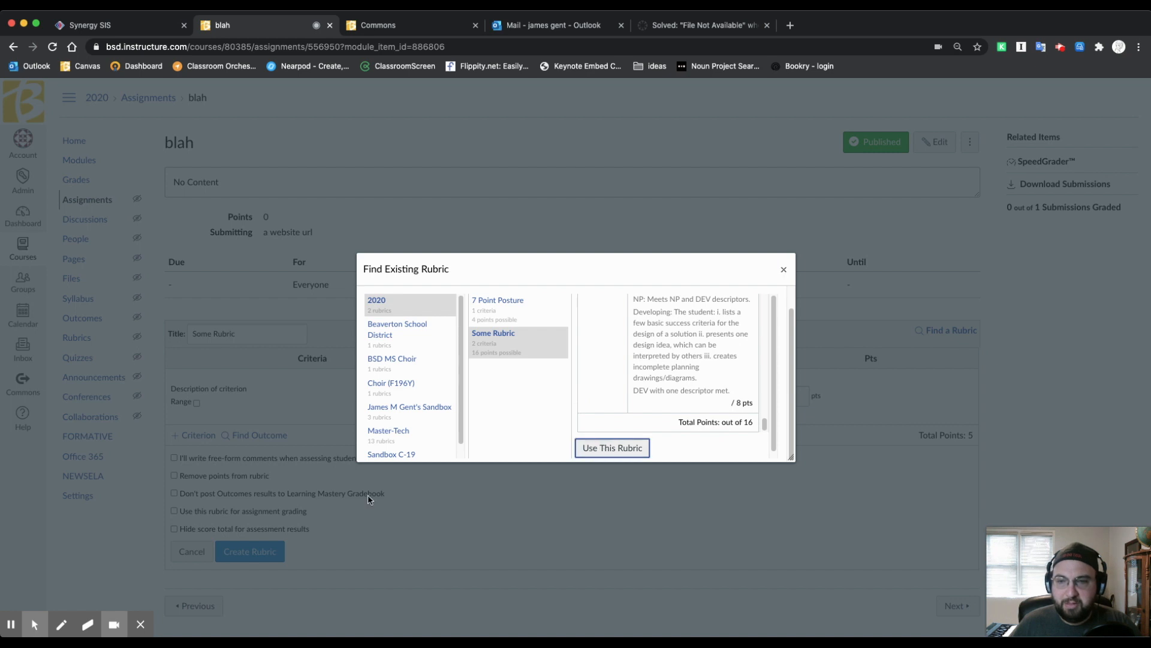
Step: Review Some Rubric on the blah assignment, open the submission in SpeedGrader and display its rubric in a wider grading pane
scroll(585, 398, "down", 3)
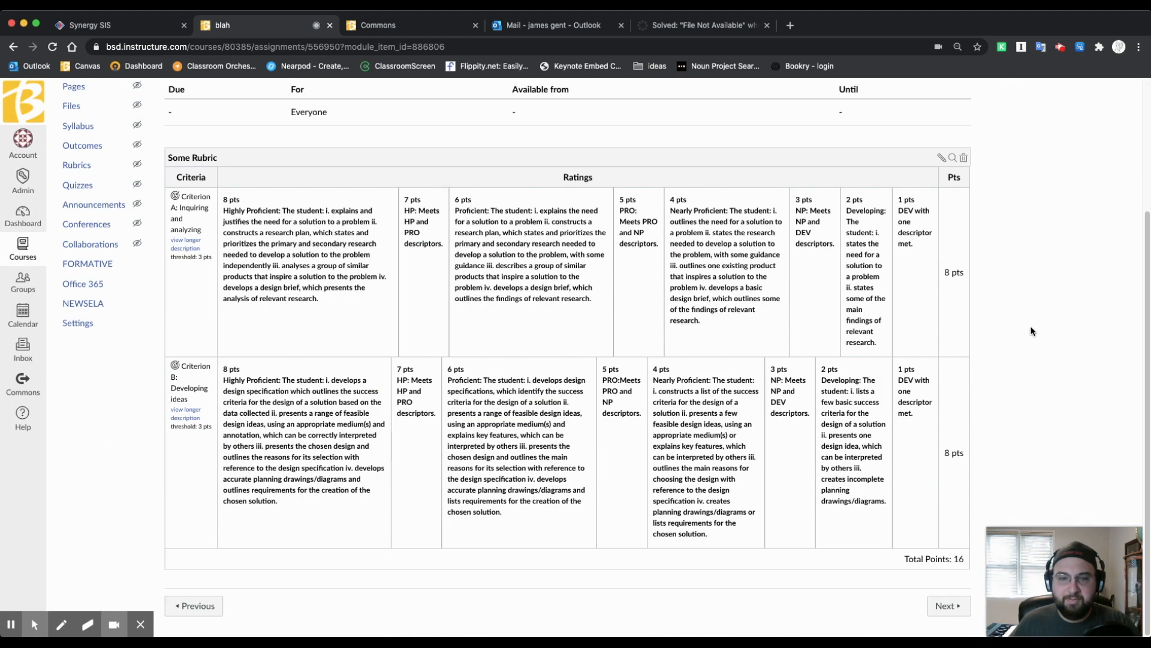
scroll(1004, 332, "up", 3)
scroll(975, 343, "down", 2)
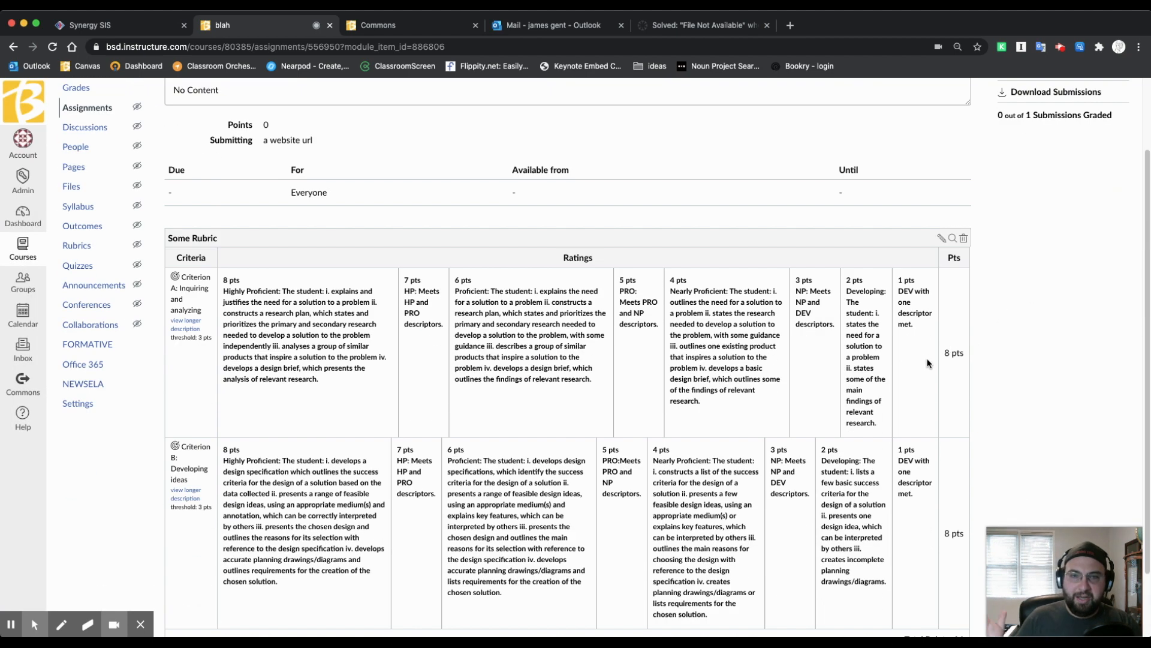
scroll(908, 350, "up", 2)
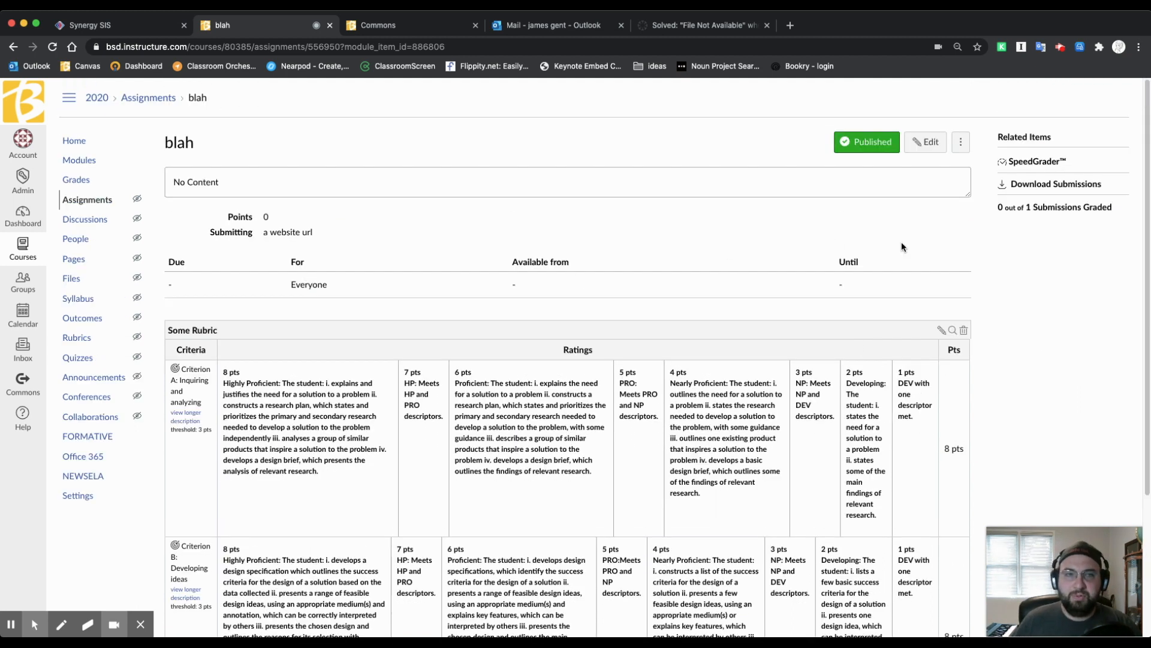
left_click(1040, 167)
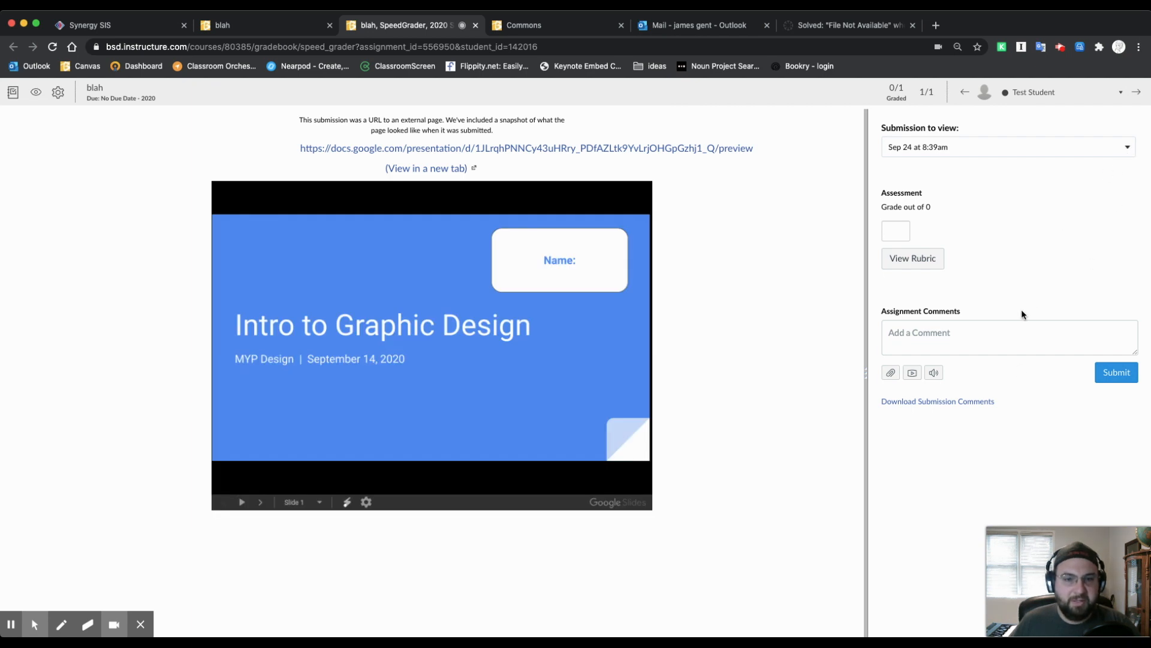
left_click_drag(868, 377, 810, 376)
left_click(857, 259)
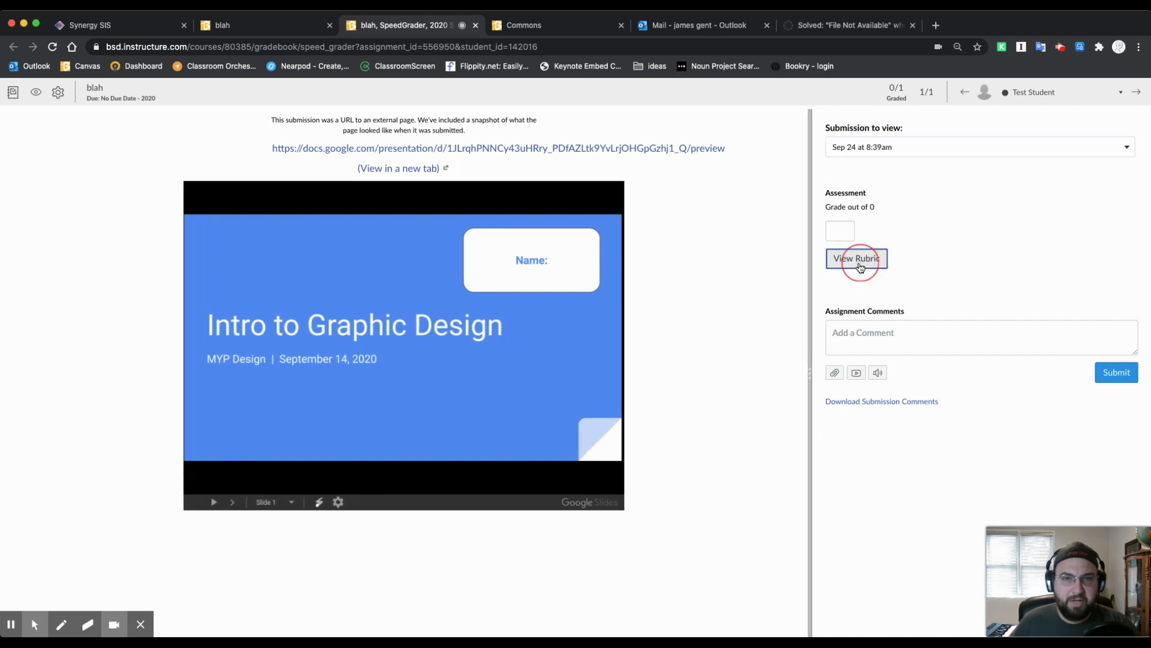
Step: Look over the Criterion A ratings, widen the grading pane further, and rate Criterion A: Inquiring and analyzing as Proficient, 6 pts
scroll(989, 300, "down", 5)
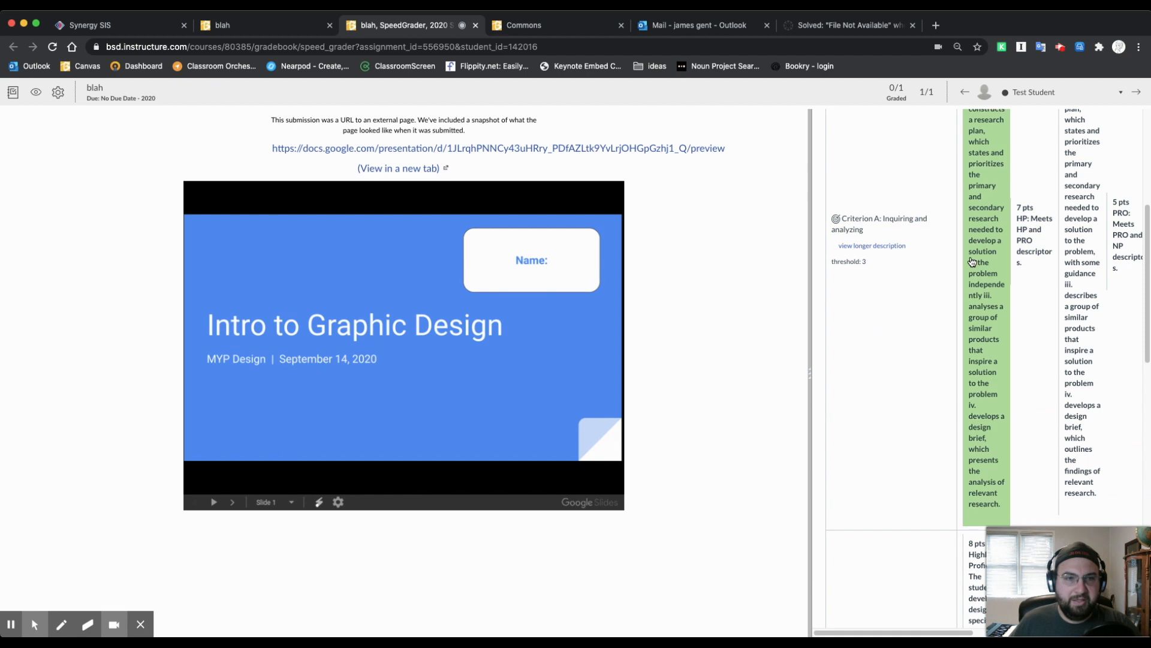
scroll(992, 250, "up", 3)
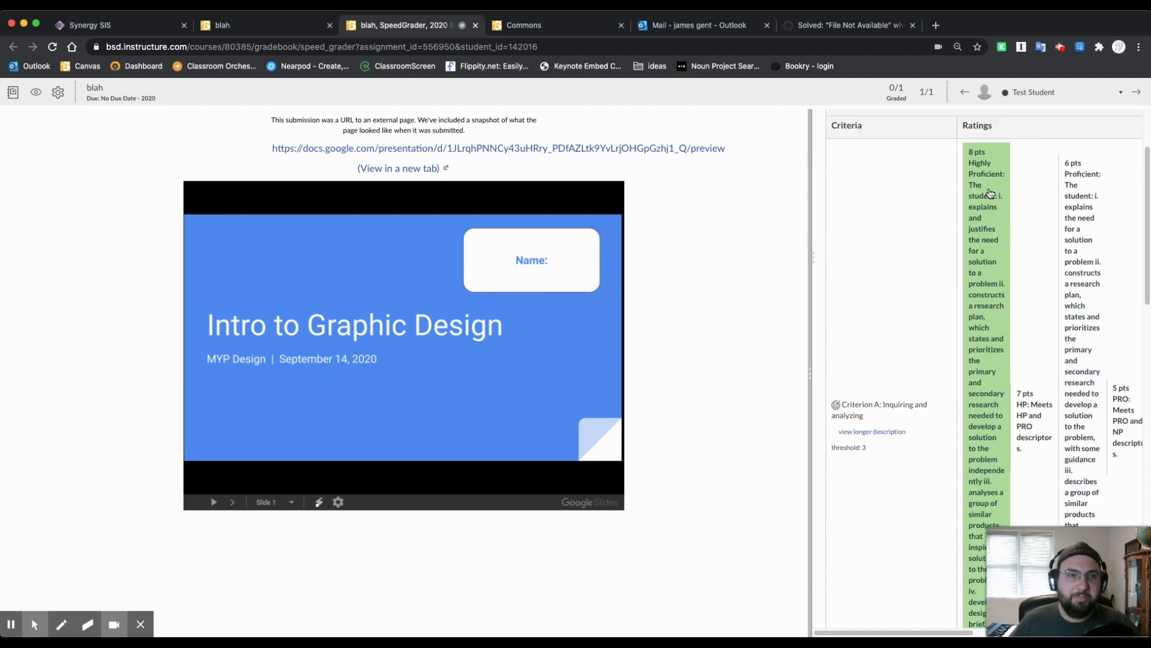
scroll(999, 180, "down", 3)
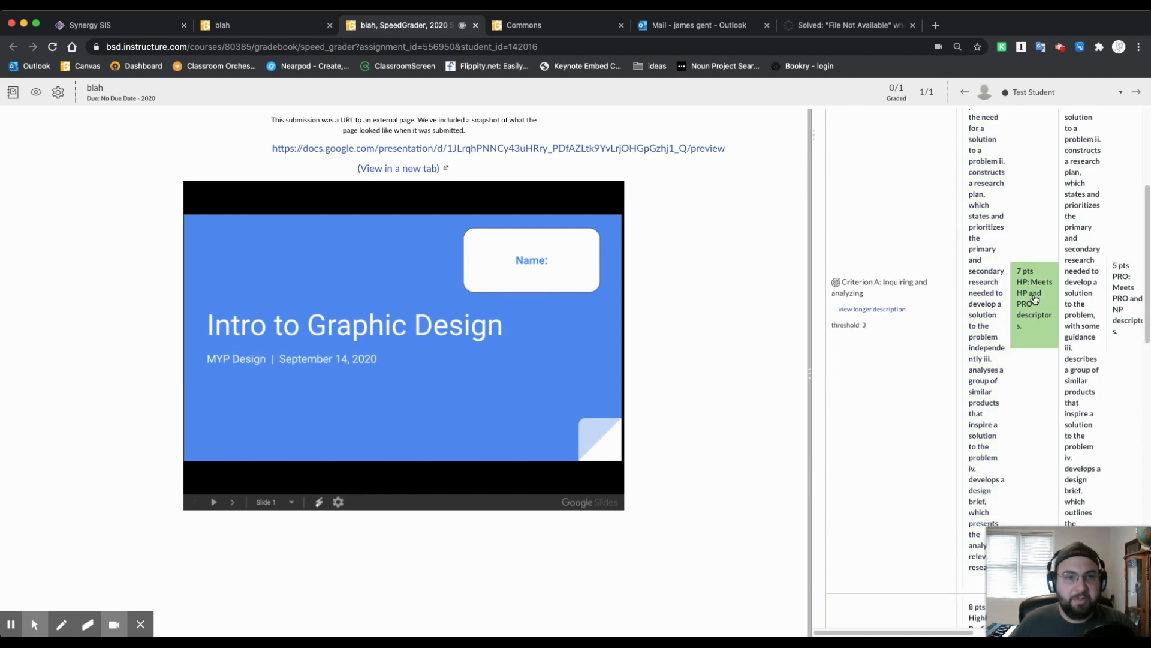
scroll(1025, 240, "up", 3)
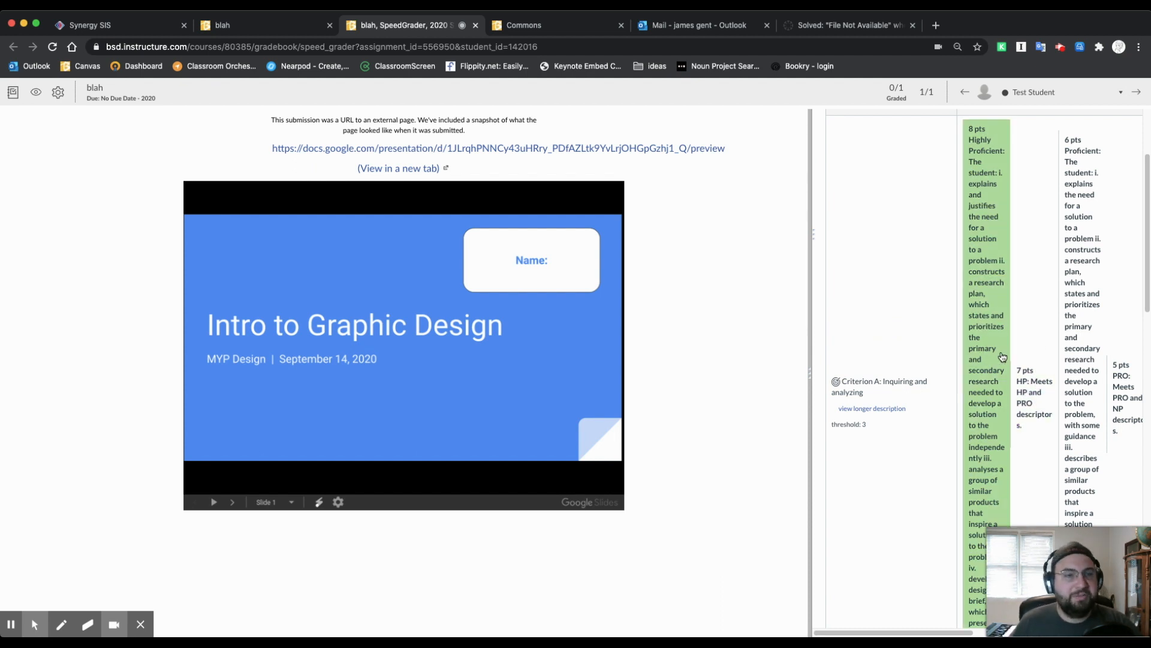
left_click_drag(846, 631, 929, 631)
left_click_drag(811, 376, 604, 380)
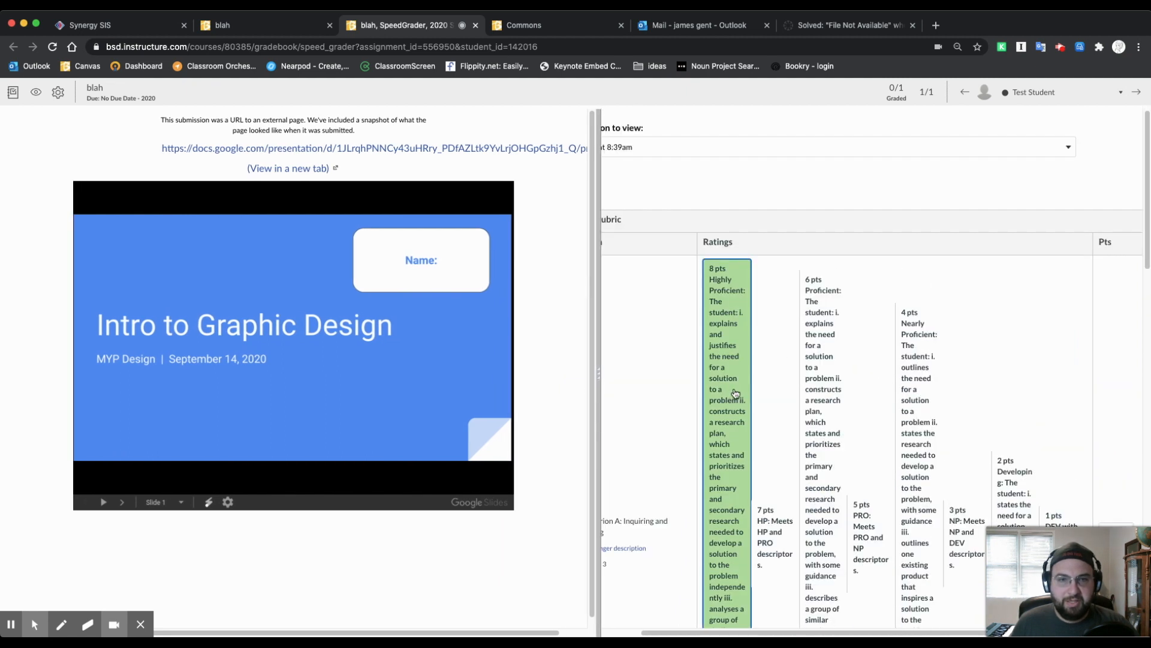
left_click_drag(798, 627, 738, 624)
scroll(778, 488, "down", 3)
left_click(882, 431)
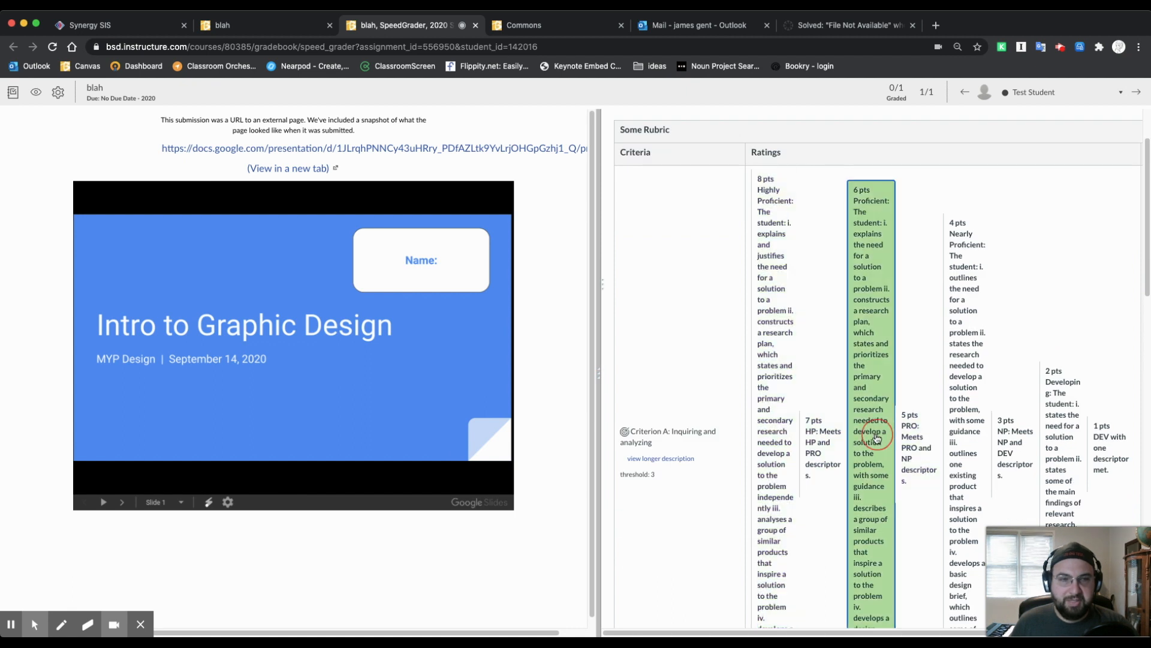
Step: Try out several ratings for Criterion B: Developing ideas, including 4, 2 and 5 pts
scroll(875, 438, "down", 8)
left_click(978, 460)
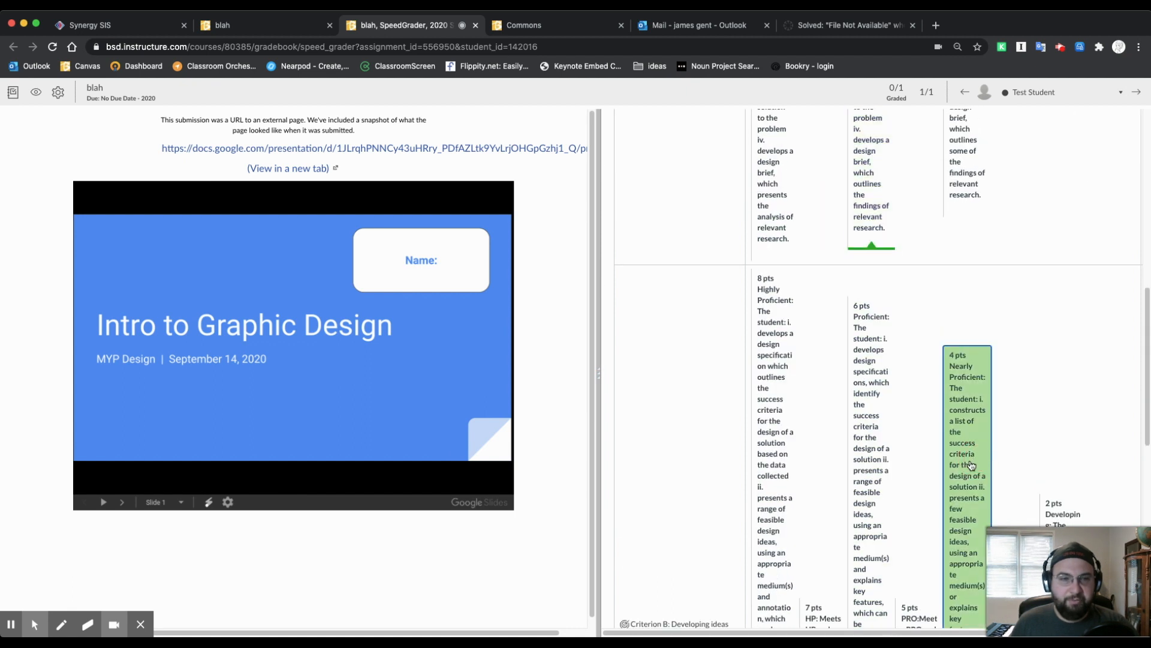
scroll(978, 460, "down", 7)
left_click(1065, 298)
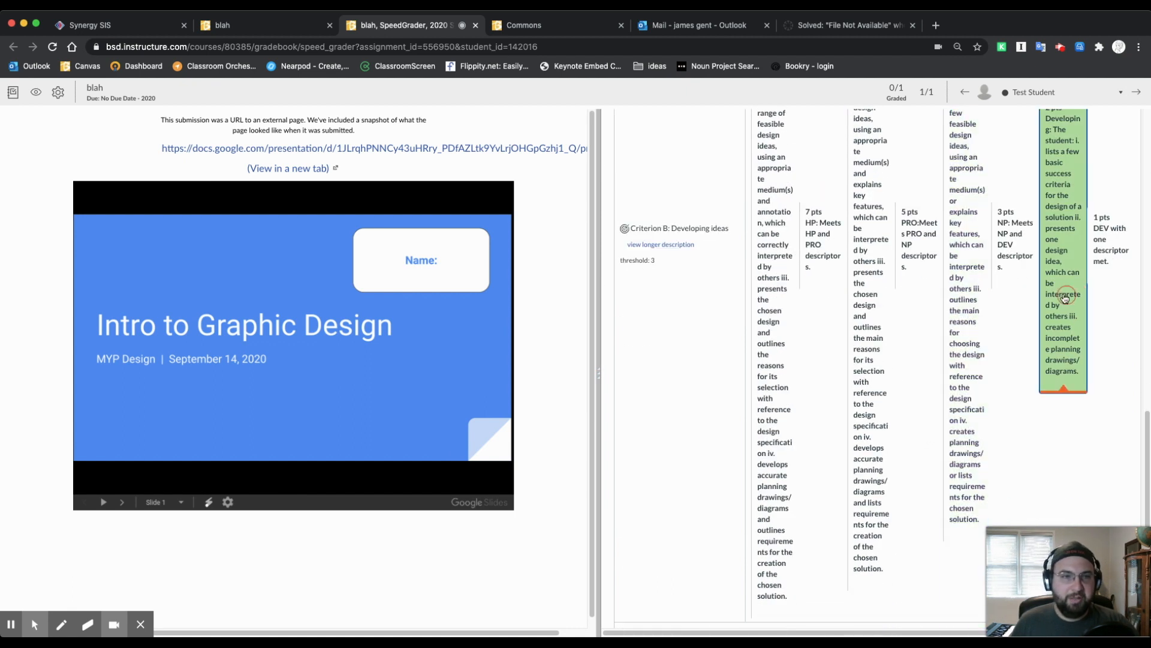
left_click(871, 298)
scroll(911, 290, "up", 3)
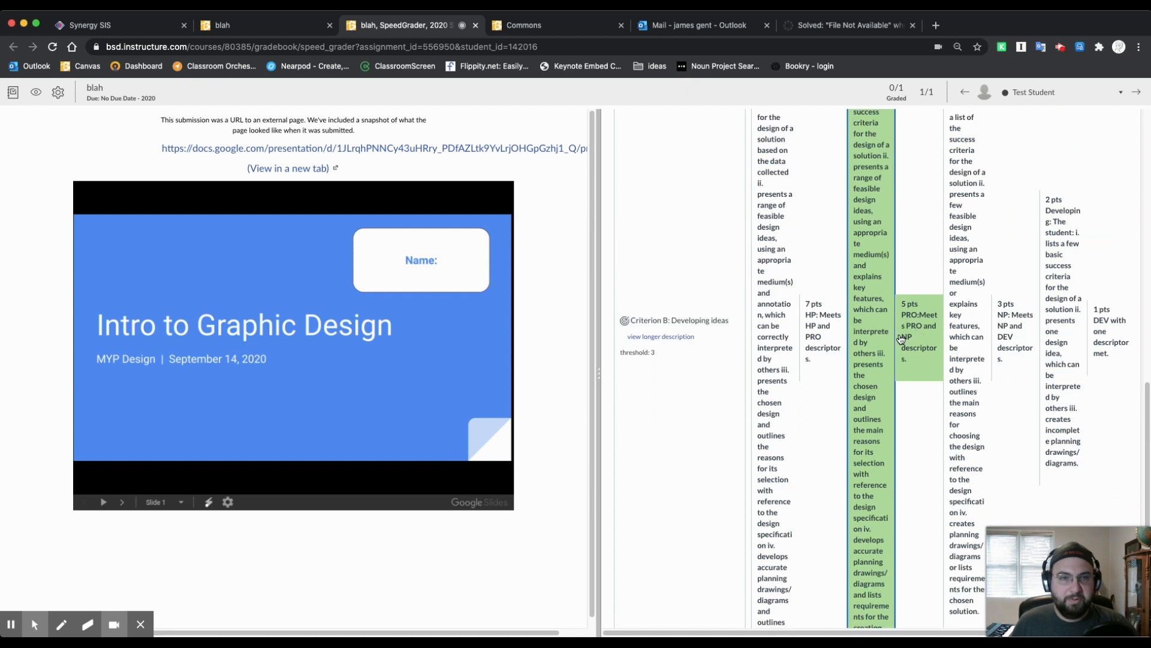
left_click(822, 336)
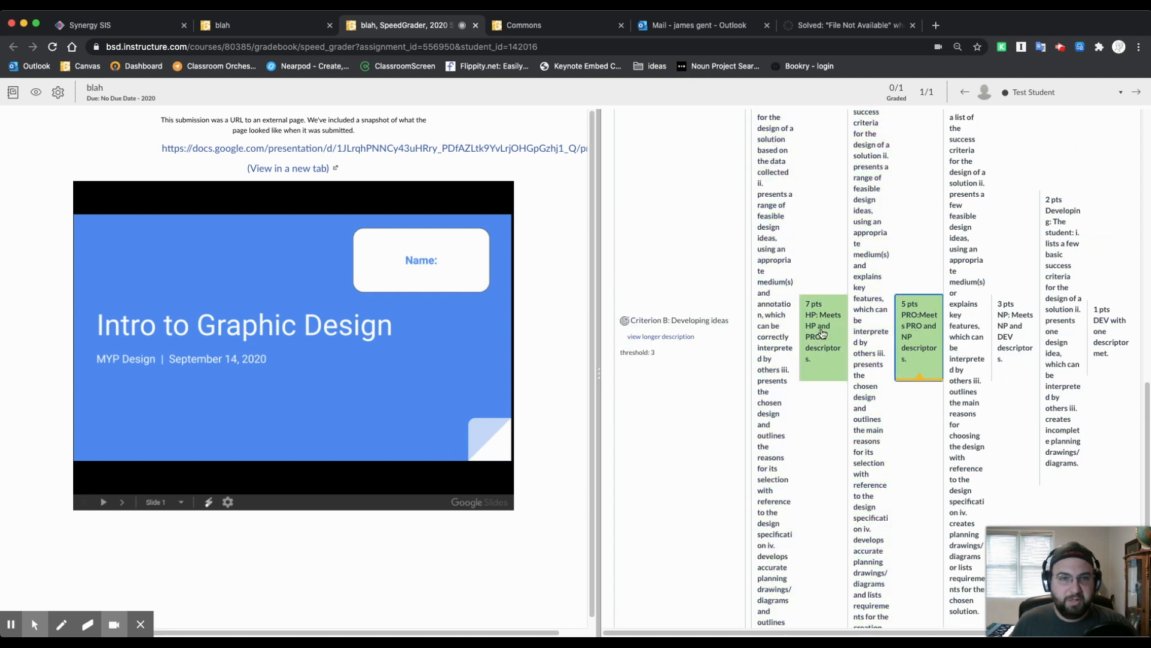
Step: Rate Criterion B: Developing ideas as Proficient, 6 pts, and save the rubric assessment
left_click(885, 328)
scroll(918, 337, "up", 8)
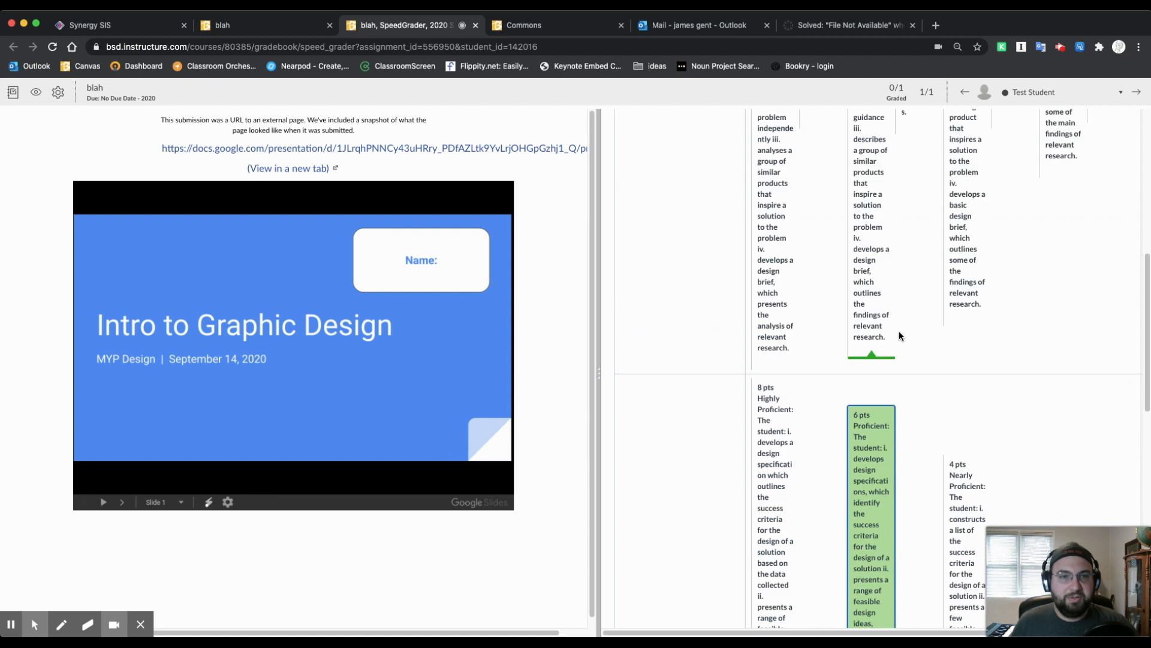
scroll(898, 330, "down", 10)
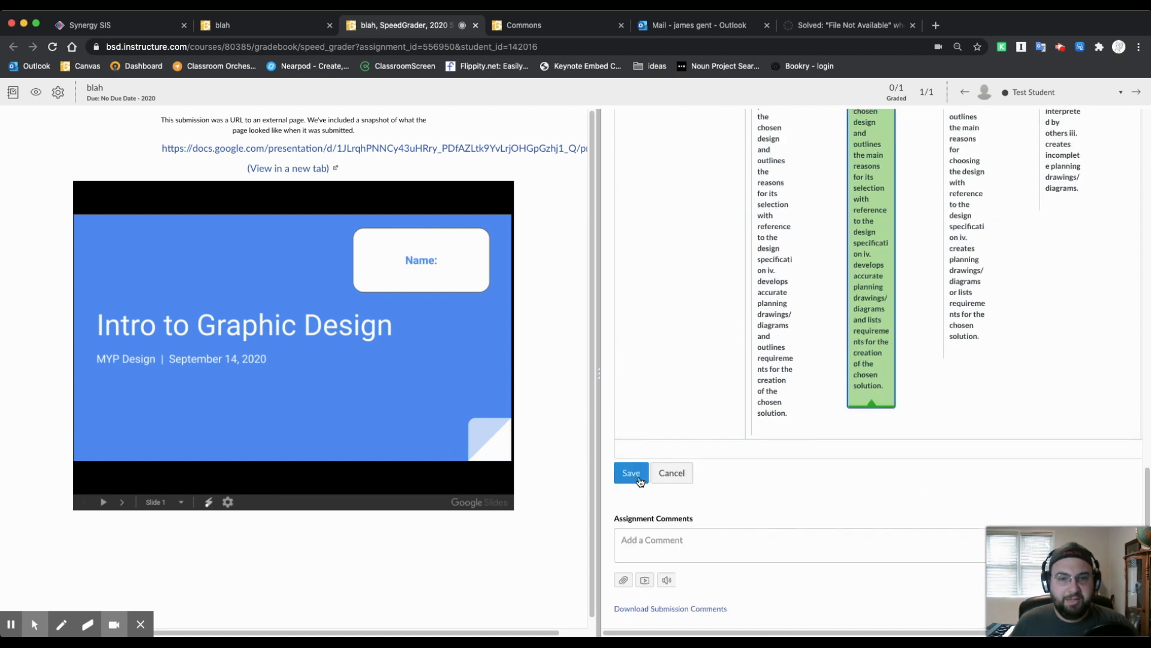
left_click(632, 473)
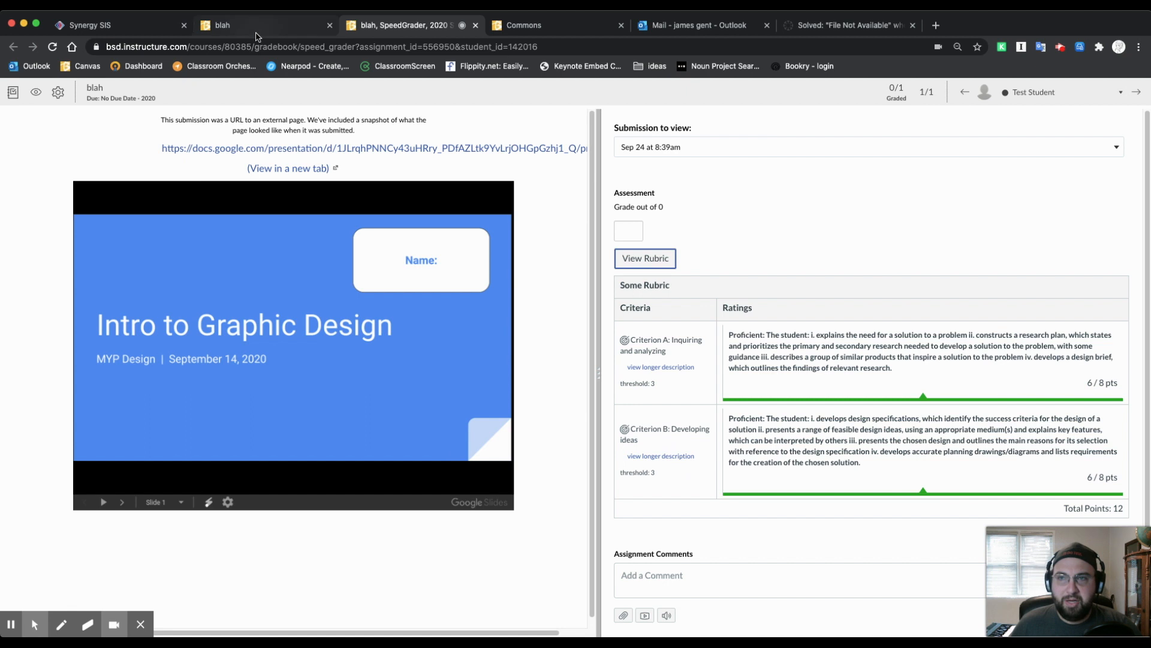
Step: View the course gradebook as Learning Mastery and inspect the Criterion A outcome details before leaving that view
left_click(264, 27)
left_click(87, 181)
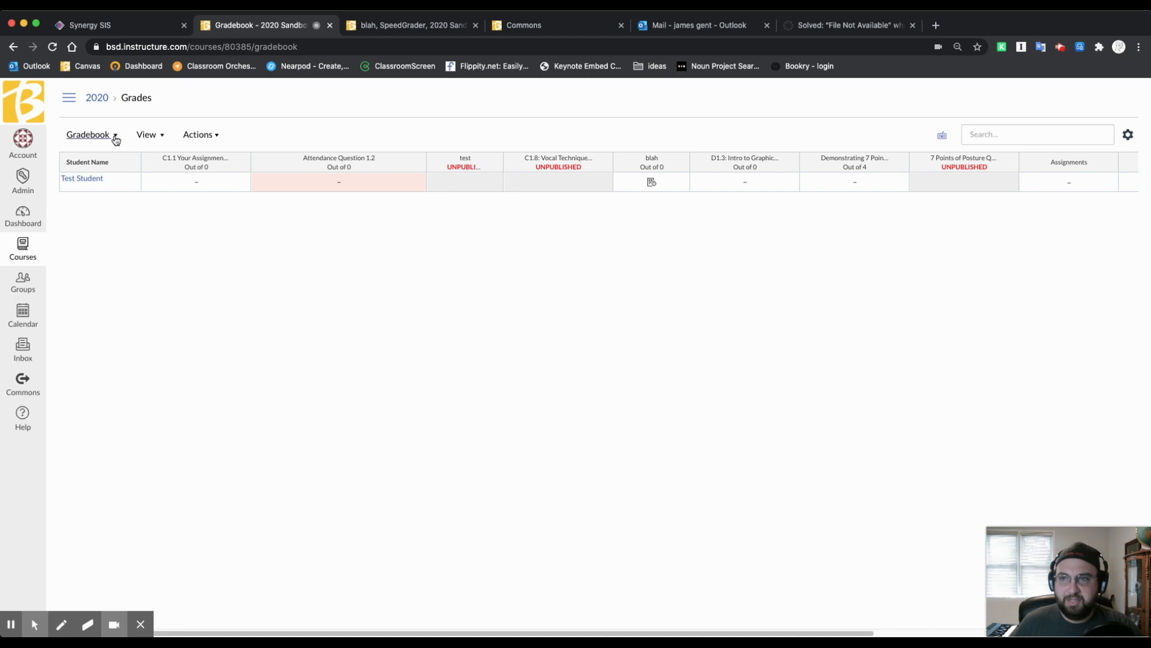
left_click(115, 136)
left_click(114, 165)
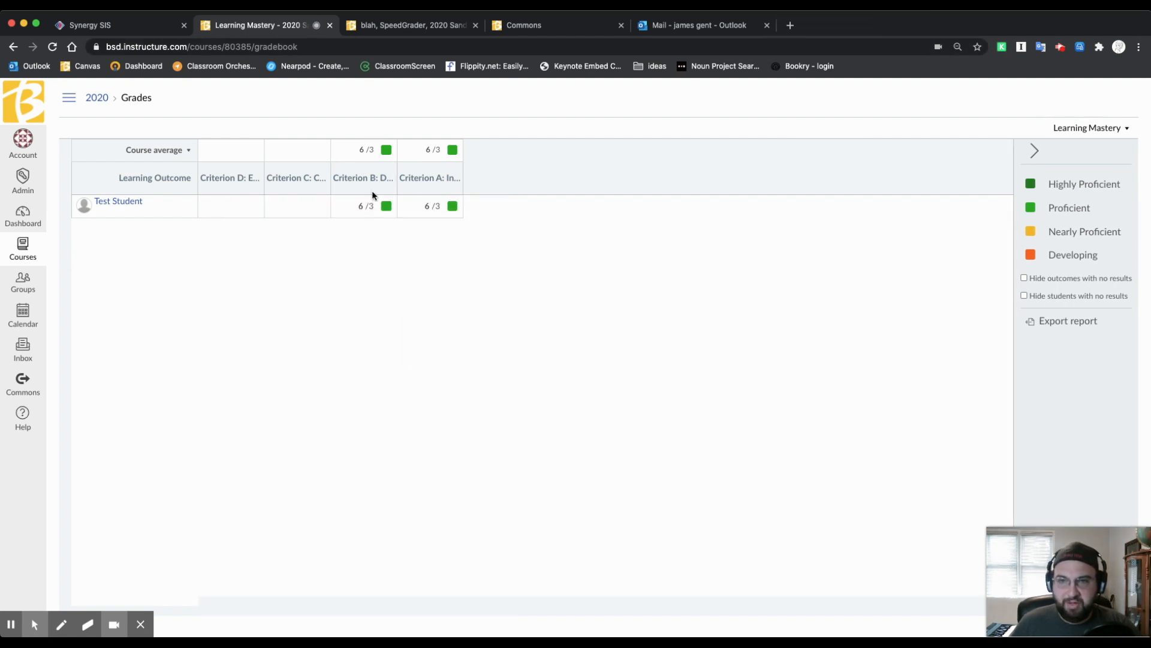
mouse_move(377, 171)
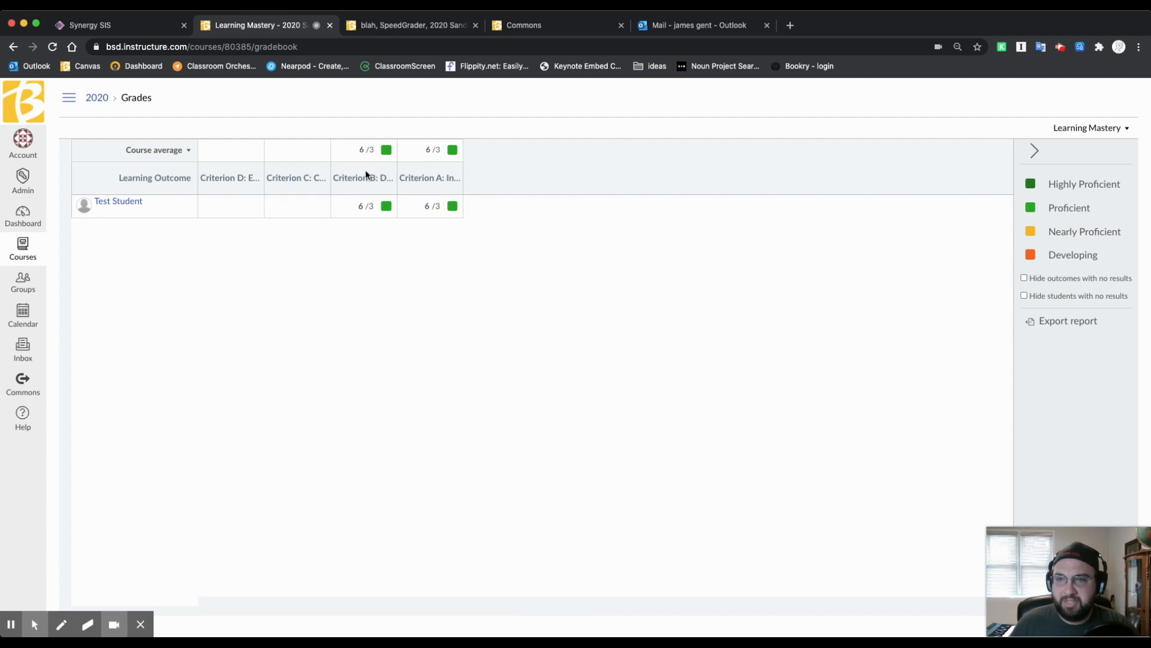
mouse_move(434, 180)
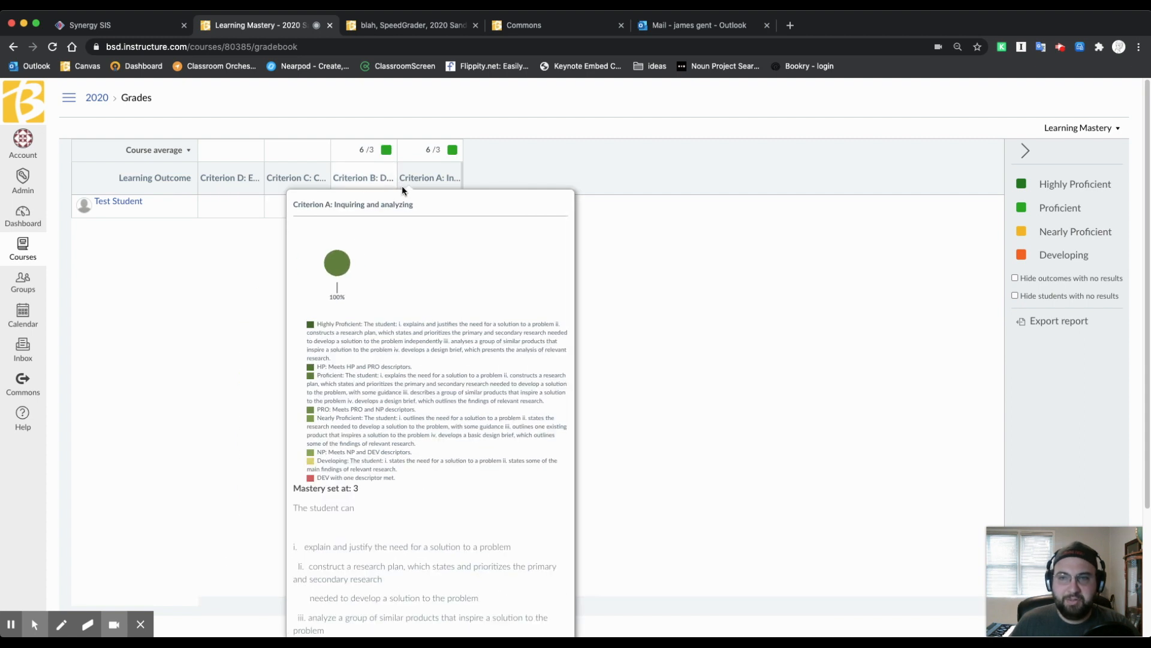
scroll(388, 265, "down", 5)
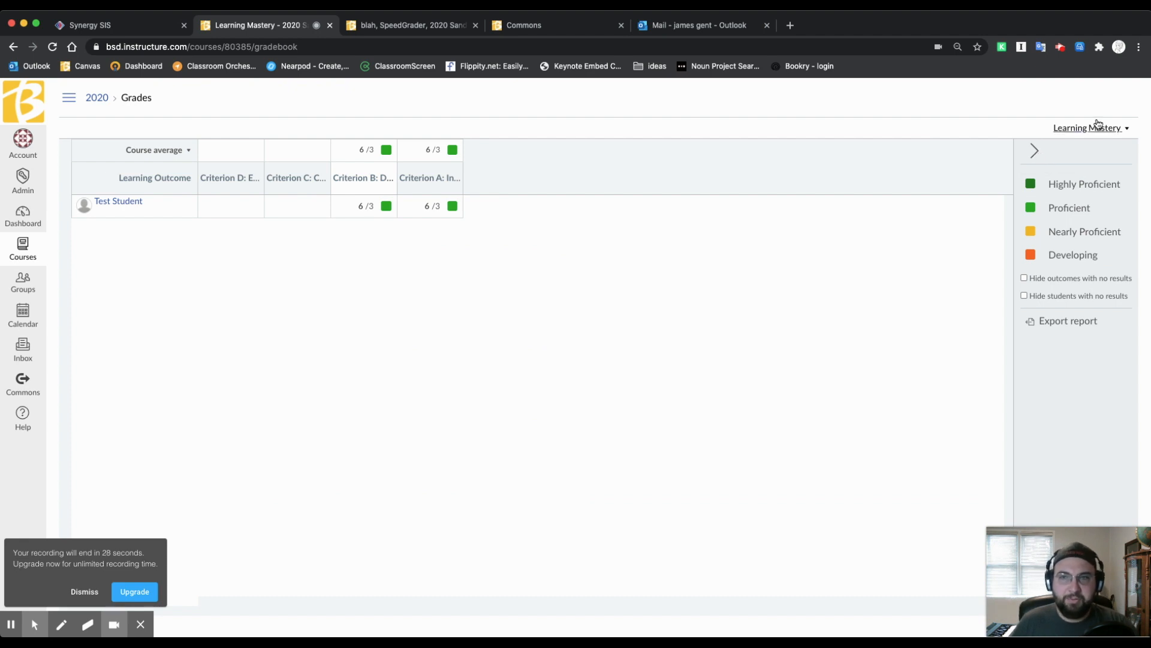
left_click(1096, 127)
left_click(1089, 177)
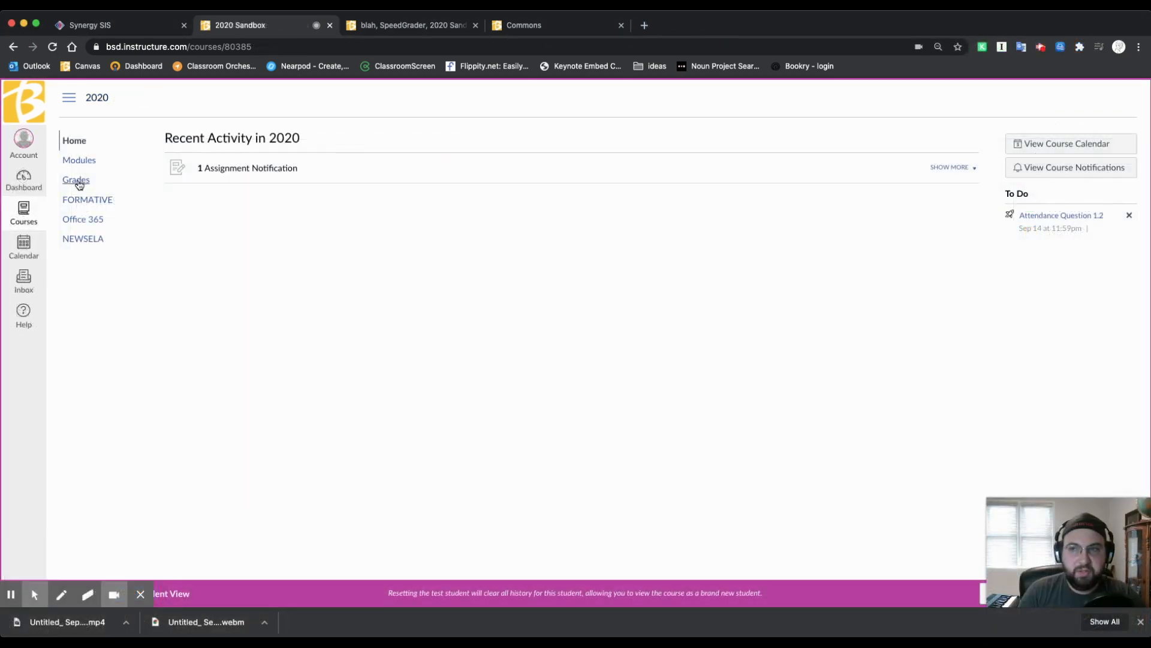
Step: Open the test student's Learning Mastery grades and examine the 2020 Sandbox alignments for Criteria A through D
left_click(77, 180)
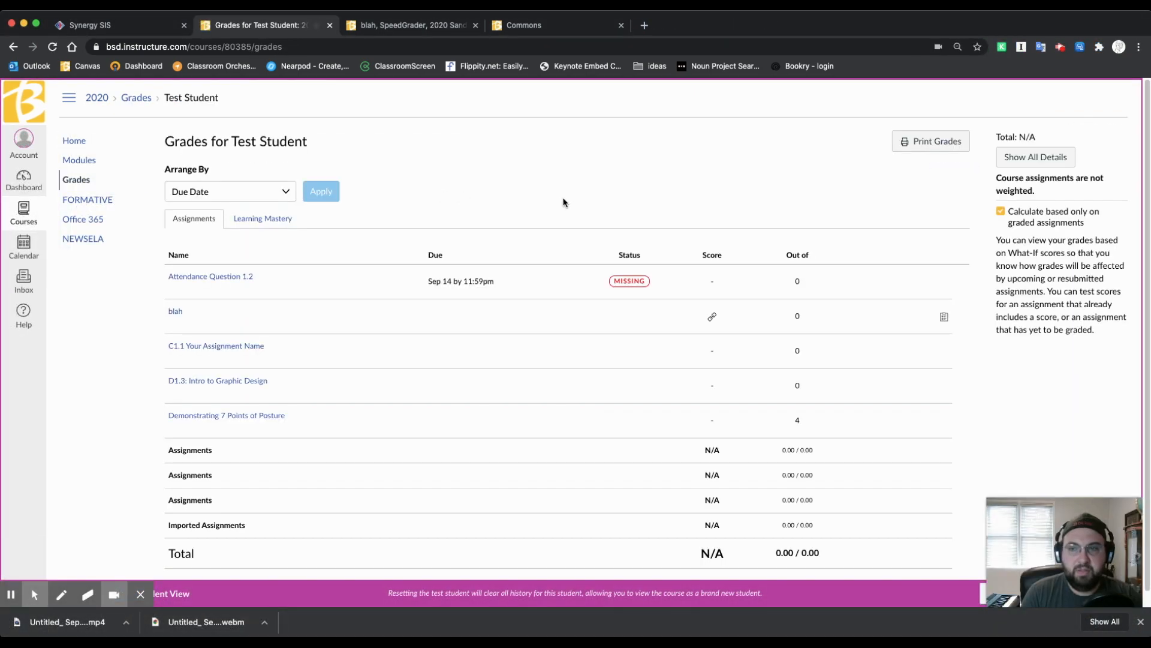
left_click(273, 218)
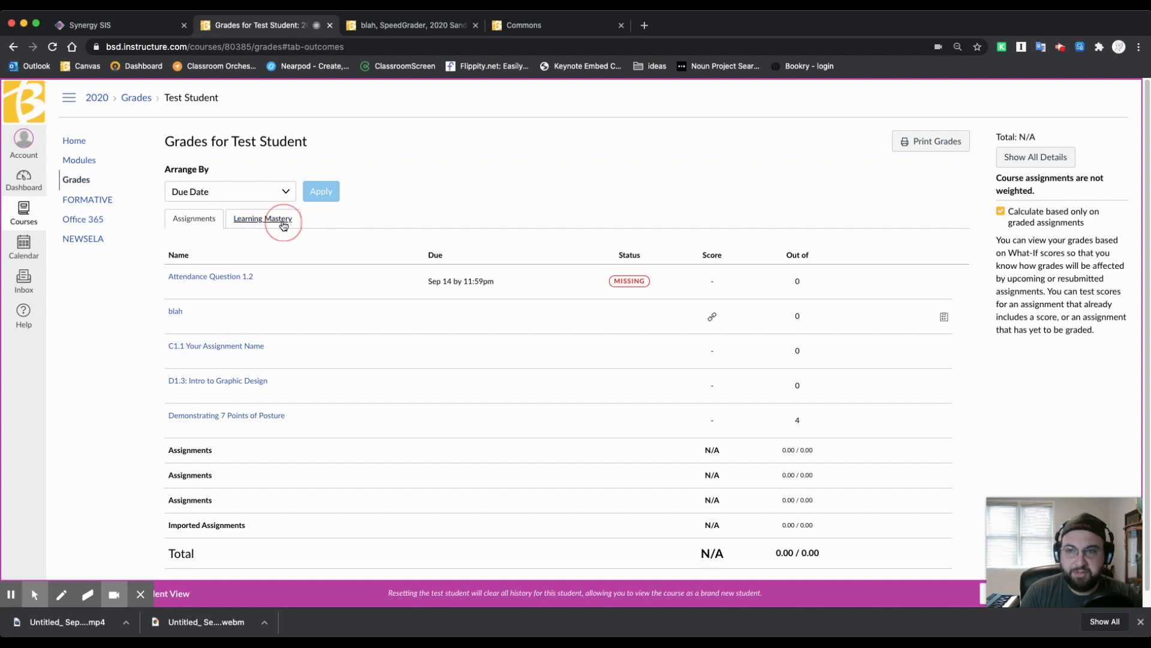
left_click(177, 253)
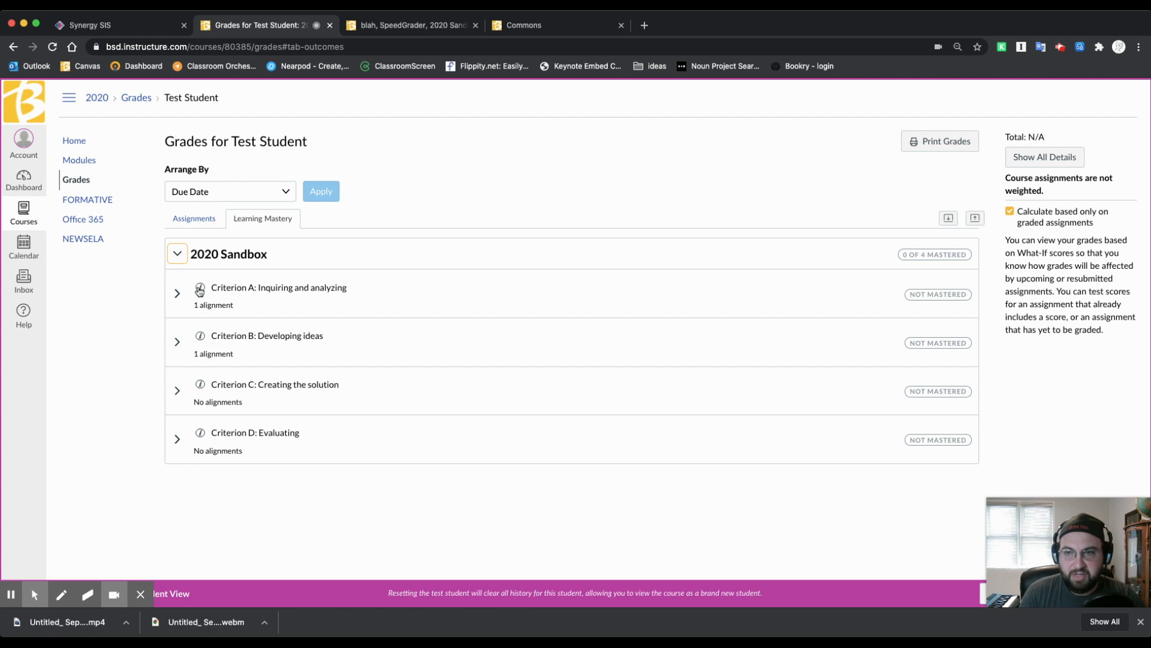
left_click(176, 292)
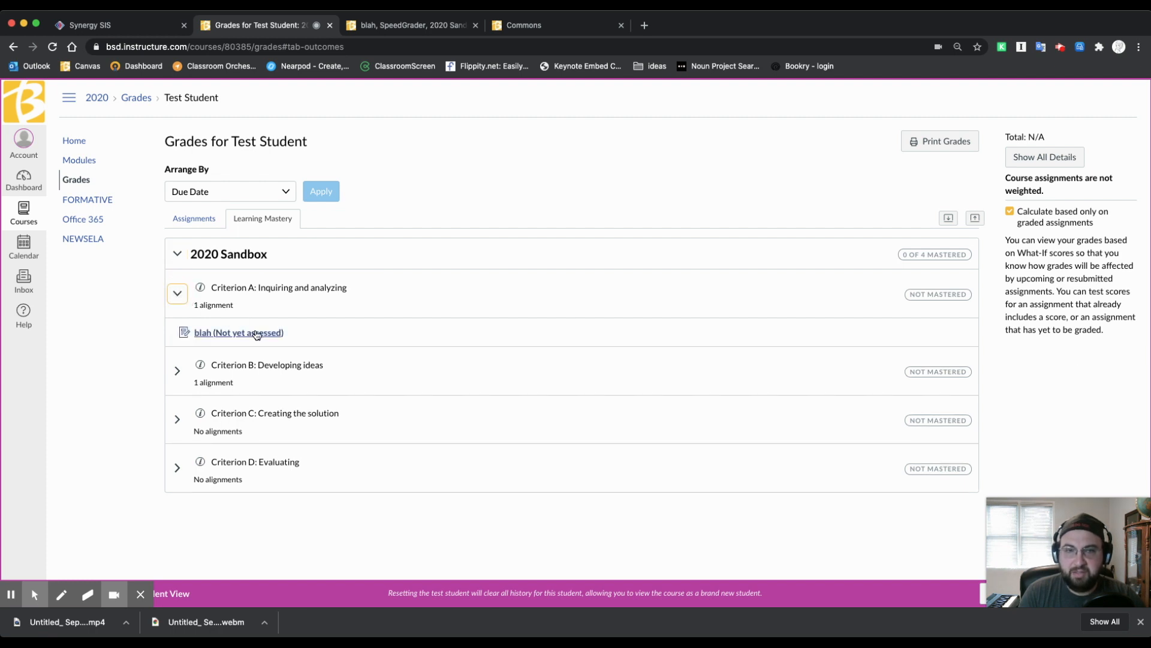
left_click(177, 371)
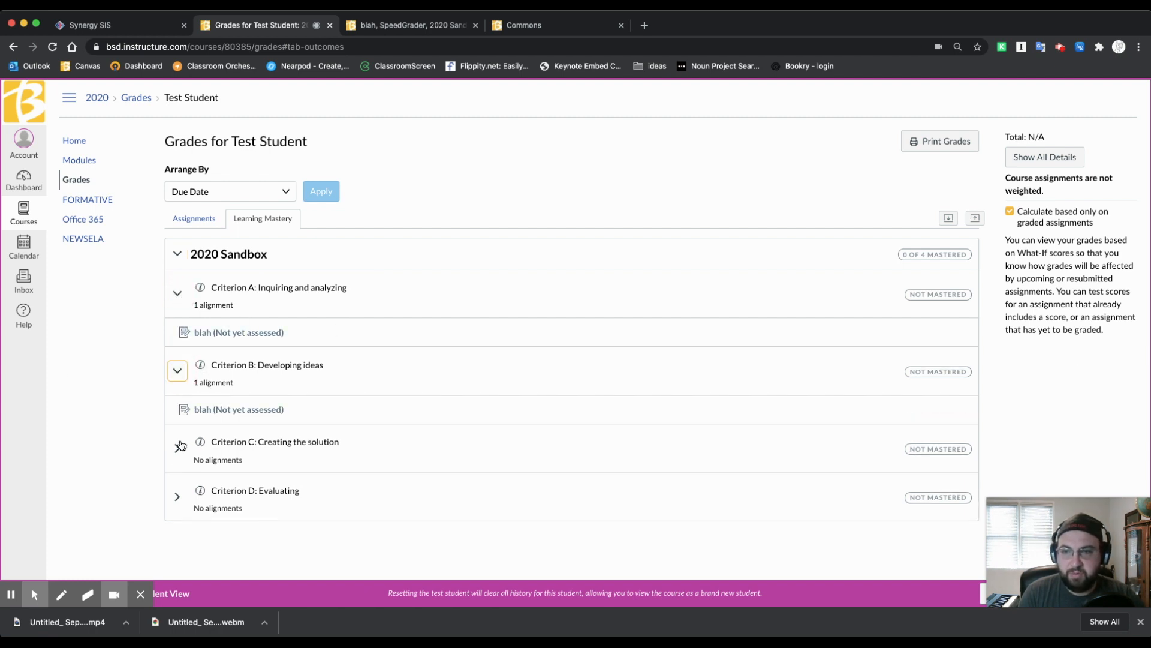
left_click(178, 448)
left_click(177, 523)
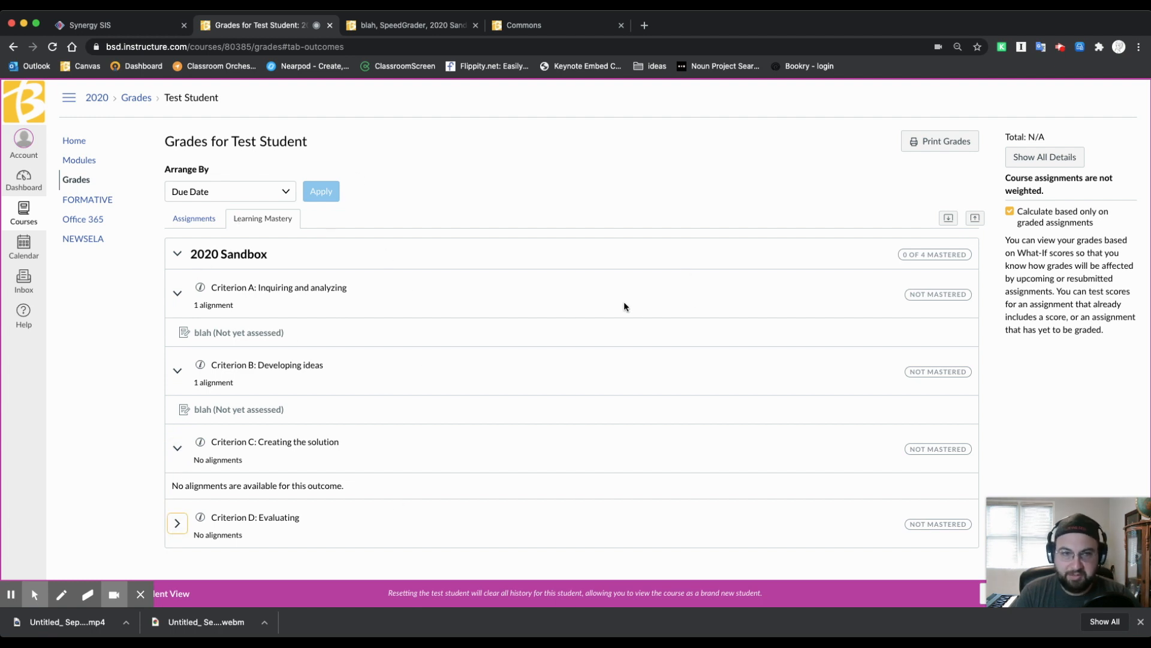
Step: Compare the test student's assignment grades with the Learning Mastery view, ending on the assignment grades
left_click(194, 219)
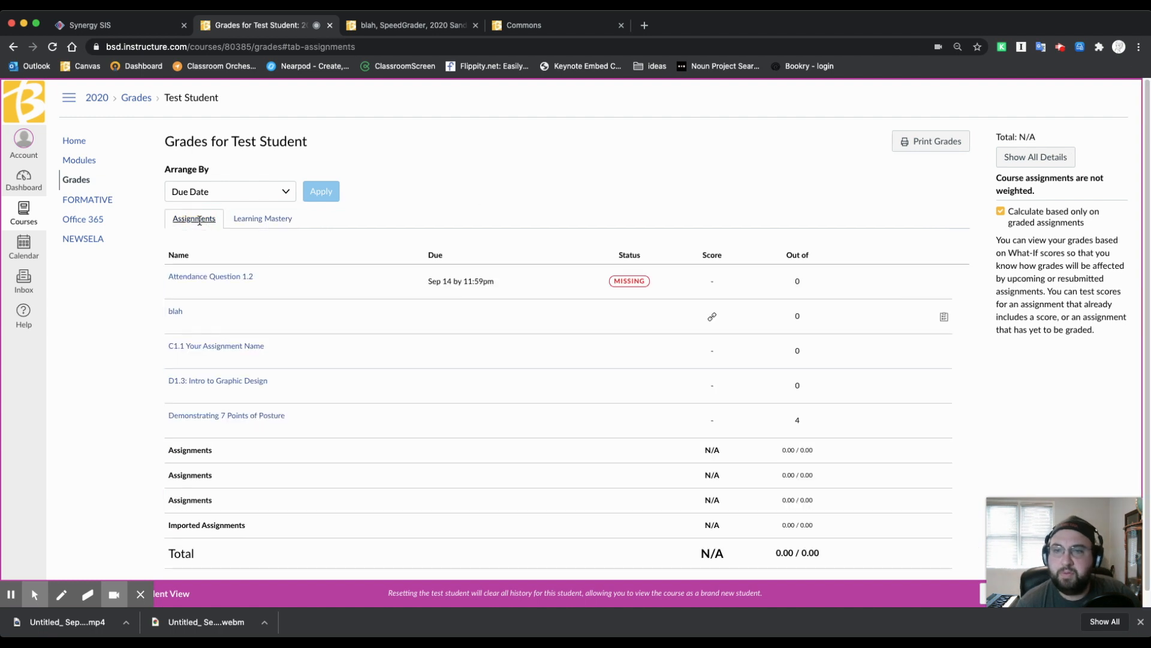
left_click(256, 219)
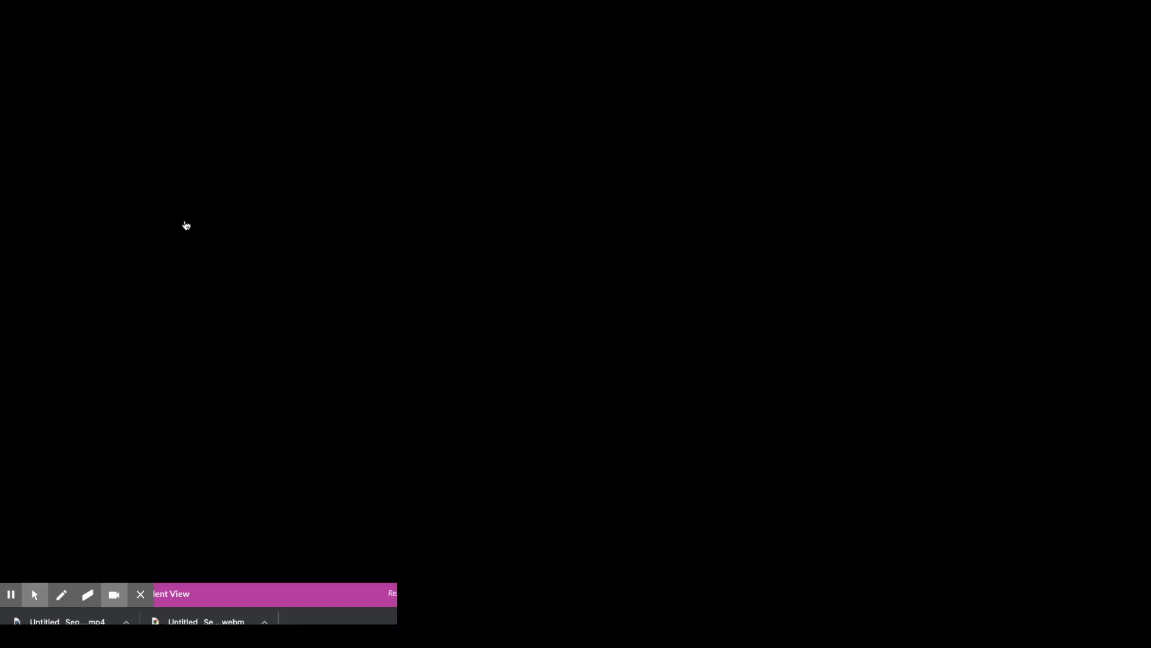
left_click(185, 226)
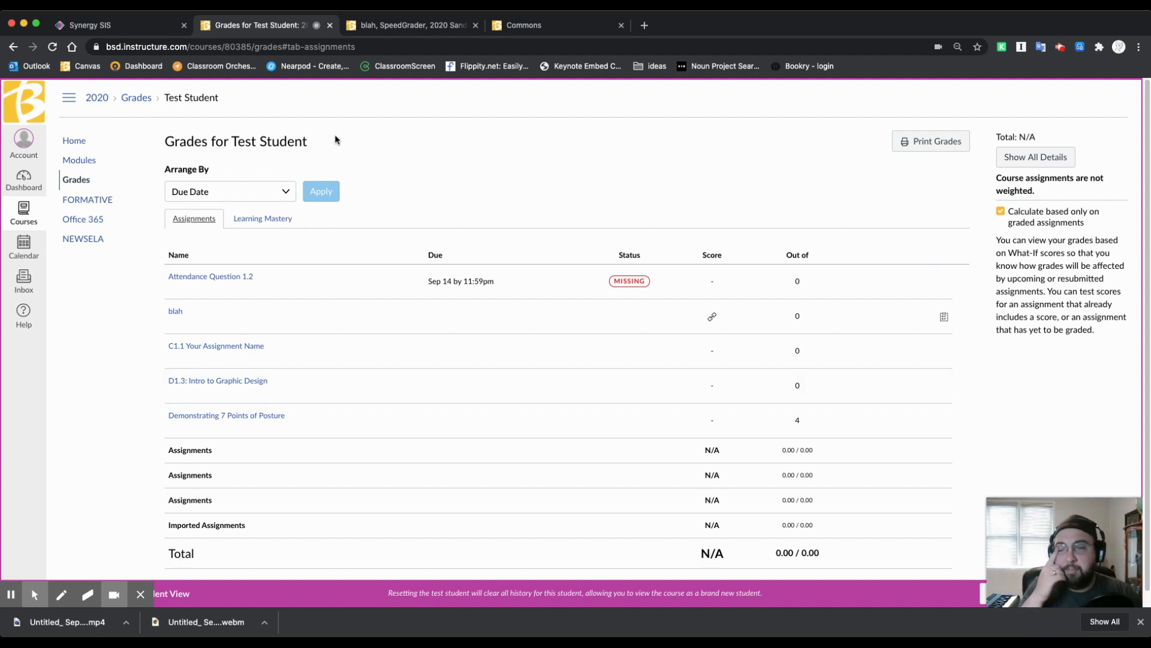
Step: Add a new assignment named Testing to the C1 - Week 1 (9/14-9/18) module of the 2020 course
left_click(95, 101)
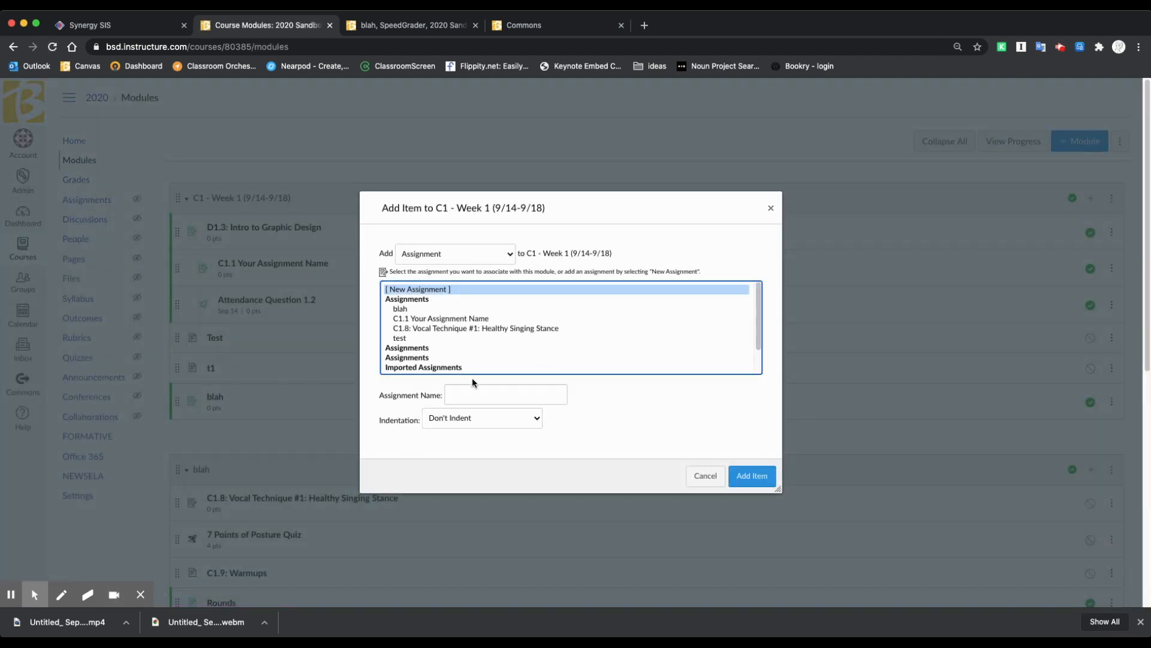
left_click(468, 397)
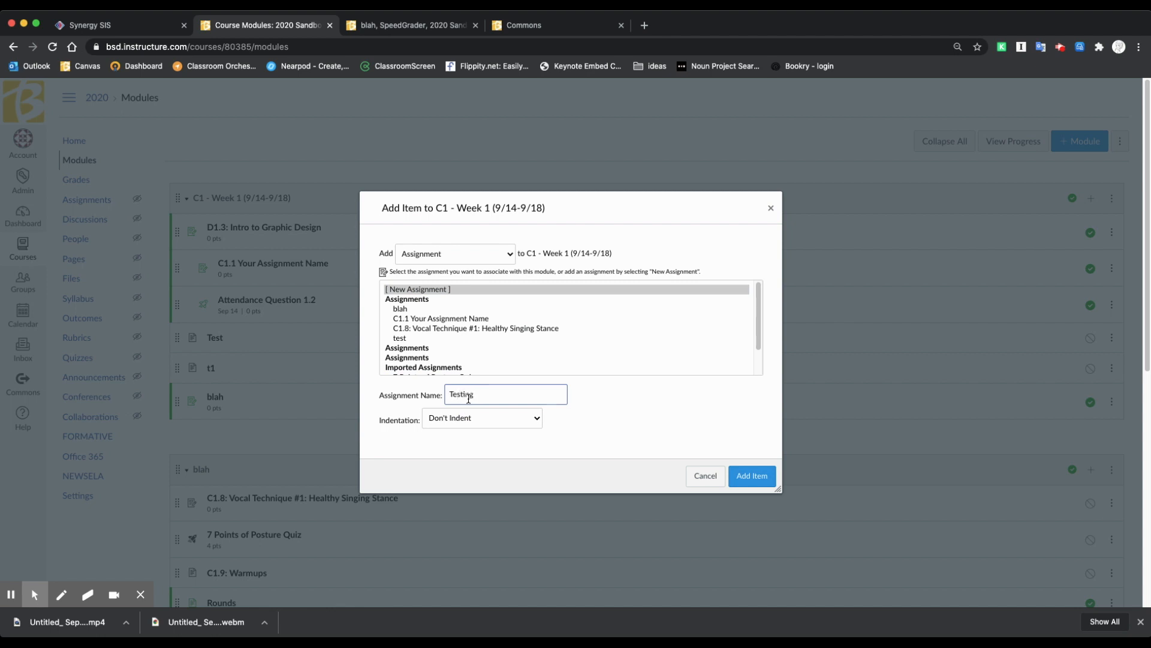
key("Return")
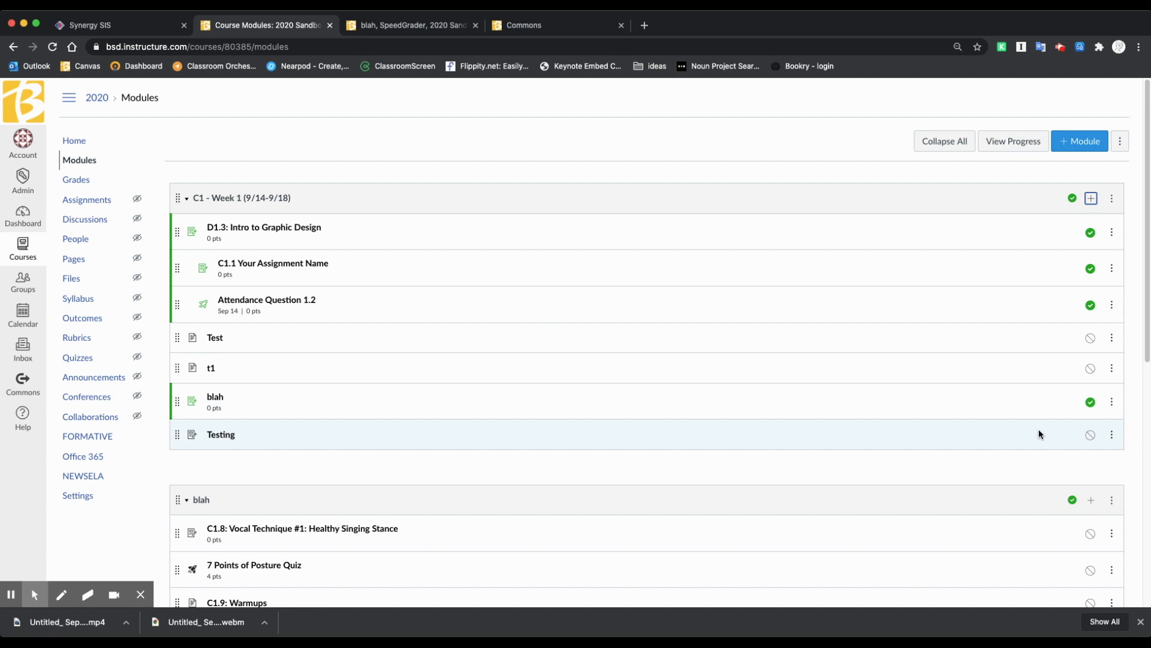
Step: Attach the existing Some Rubric with the MYP Design criteria to the Testing assignment
left_click(223, 440)
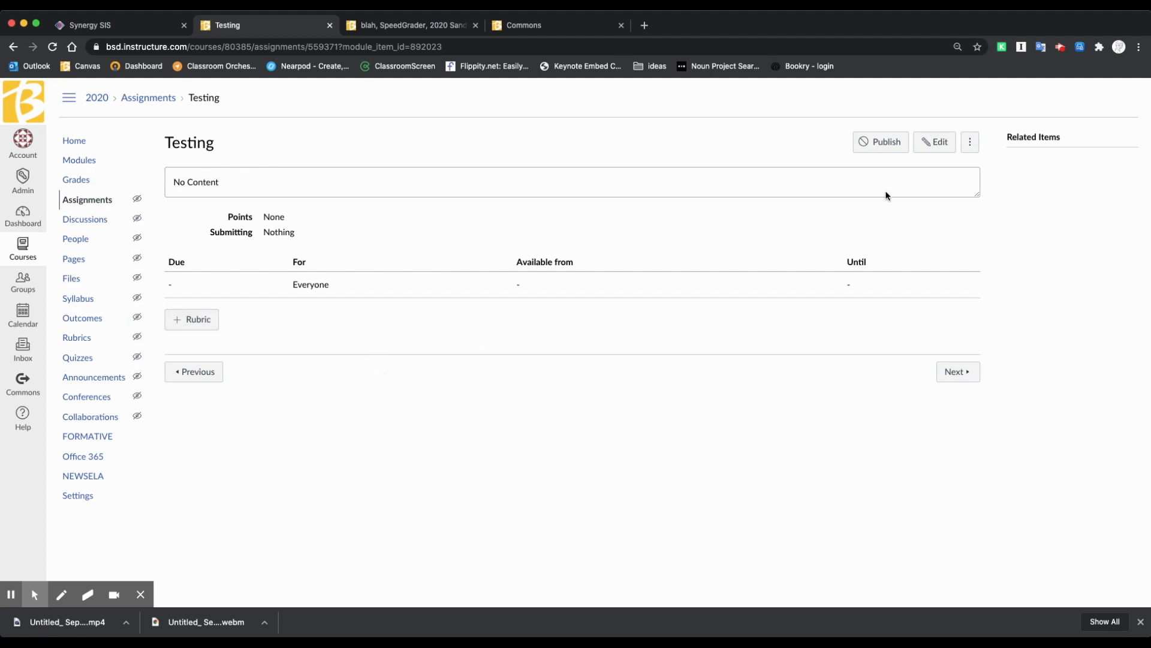
left_click(206, 317)
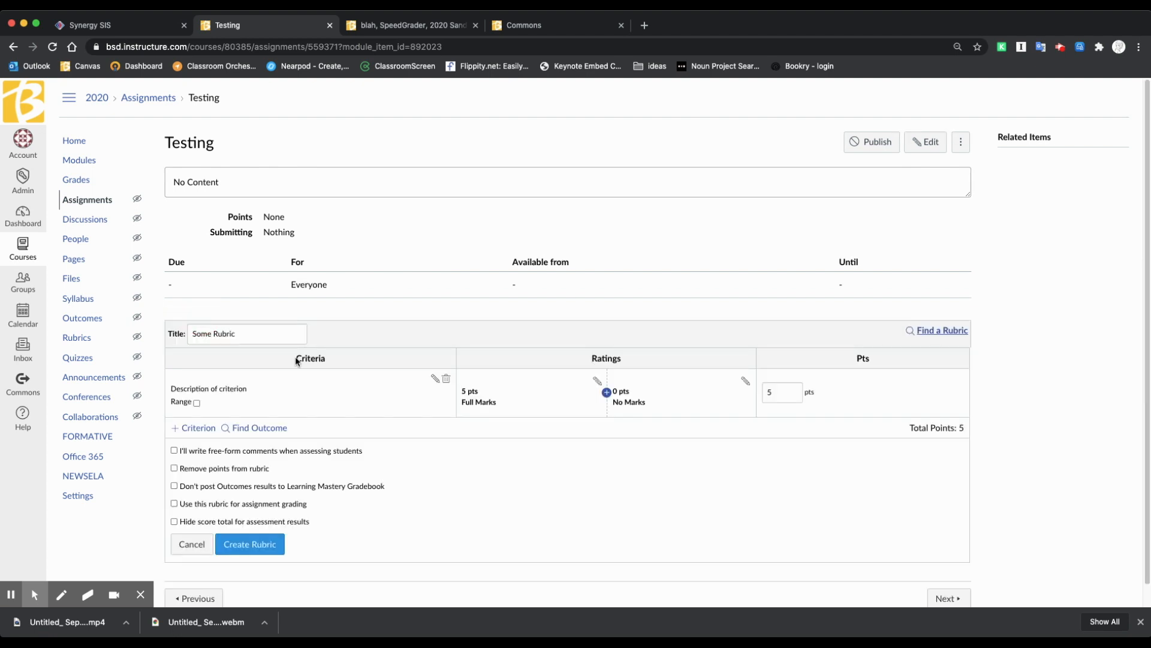
left_click(602, 407)
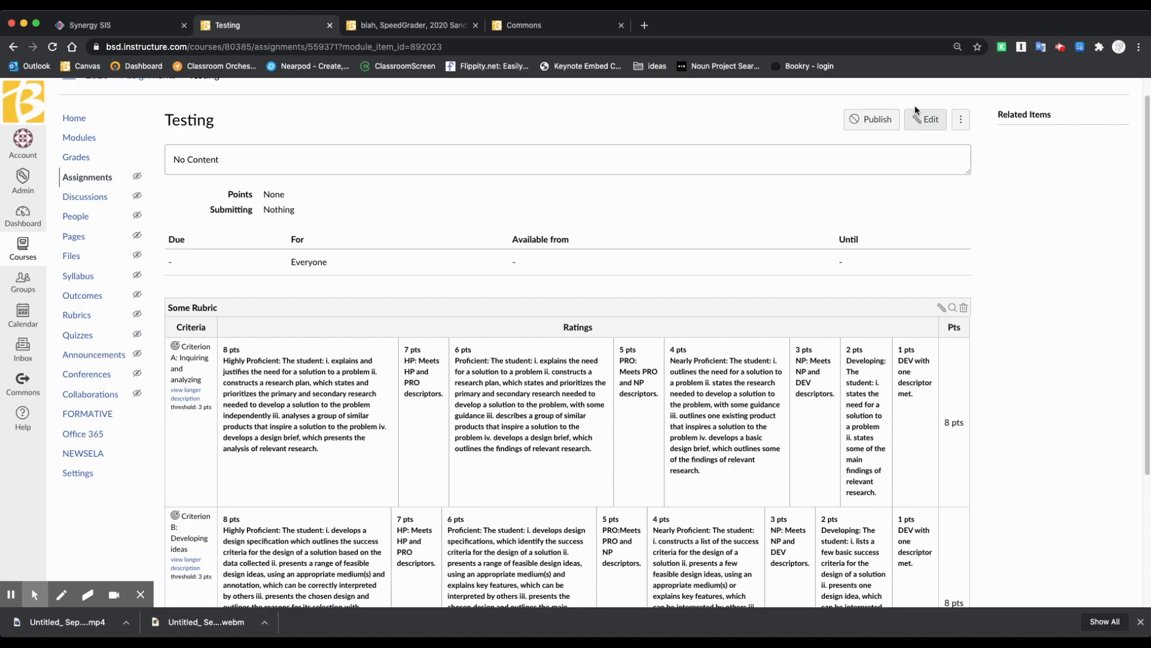
Step: Set the Testing assignment's submission type to External Tool, link the Google Drive document Criteria B- 7/8 Fairy Tale, and save it
left_click(917, 114)
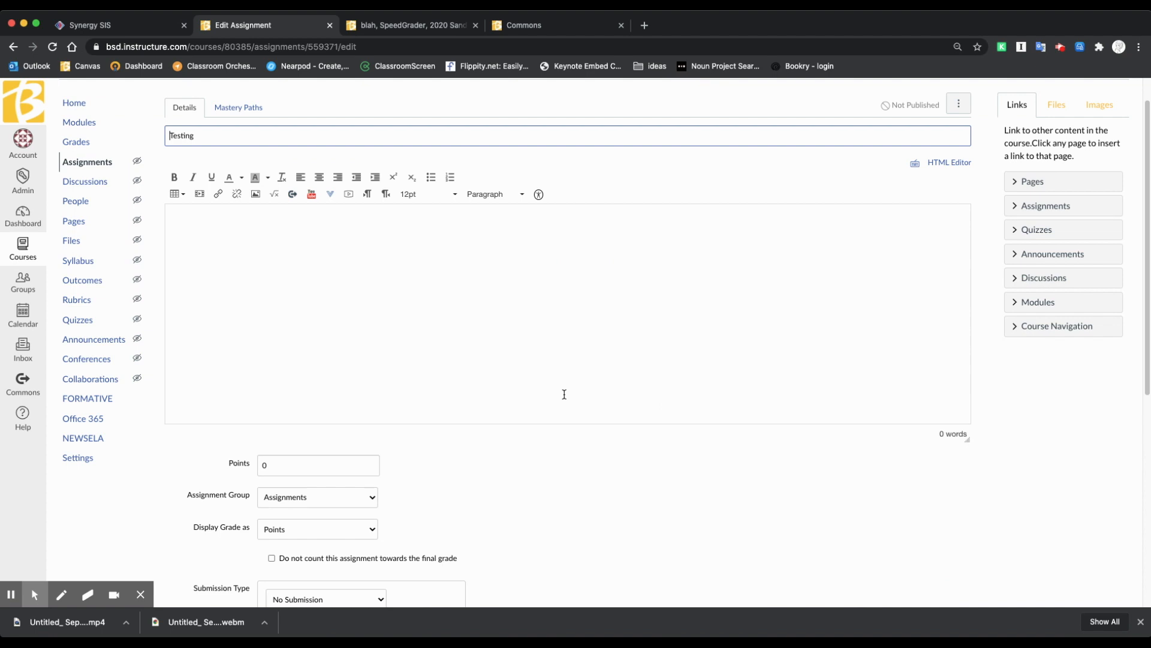
scroll(564, 393, "down", 3)
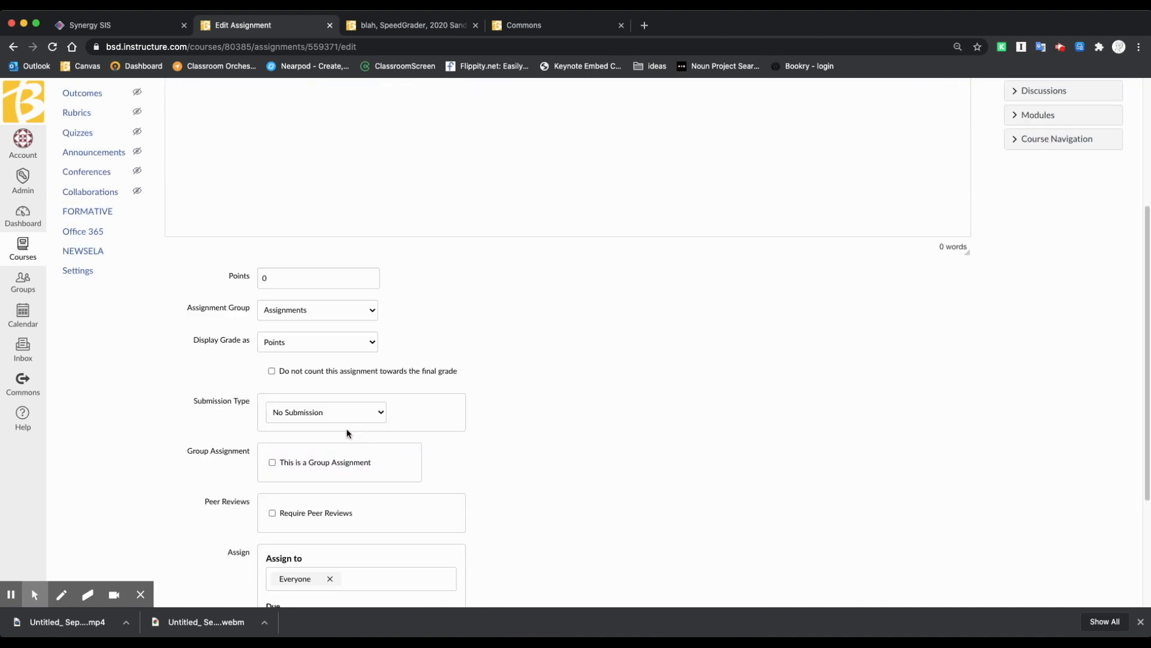
left_click(354, 412)
left_click(443, 479)
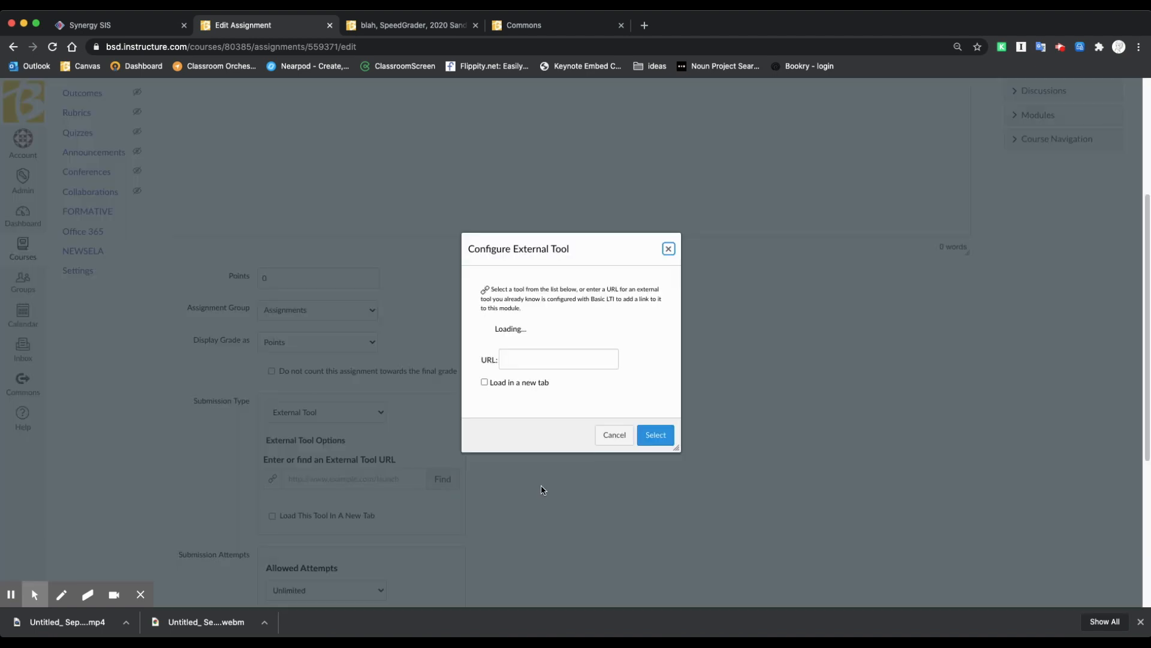
scroll(588, 382, "down", 8)
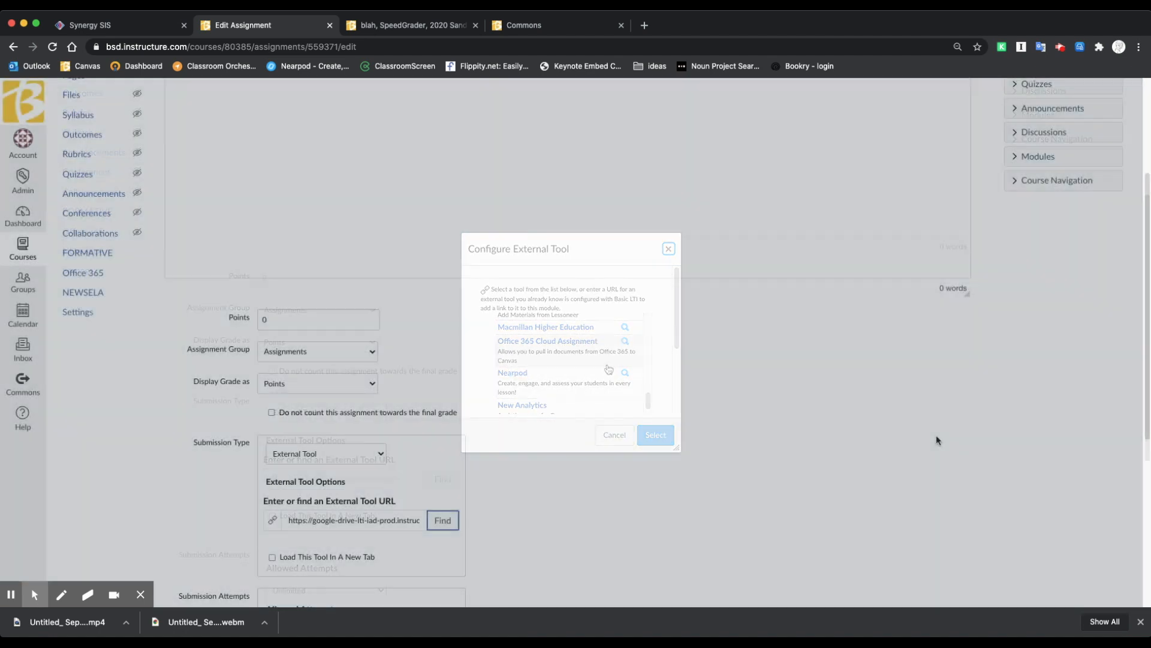
scroll(929, 444, "down", 5)
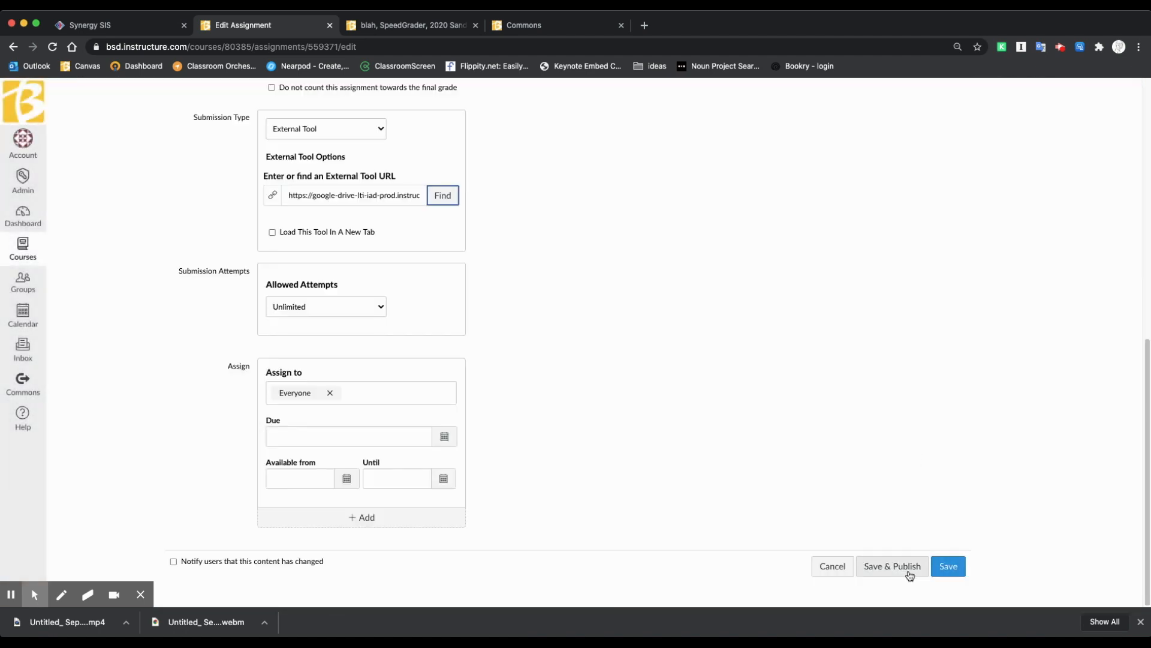
left_click(947, 572)
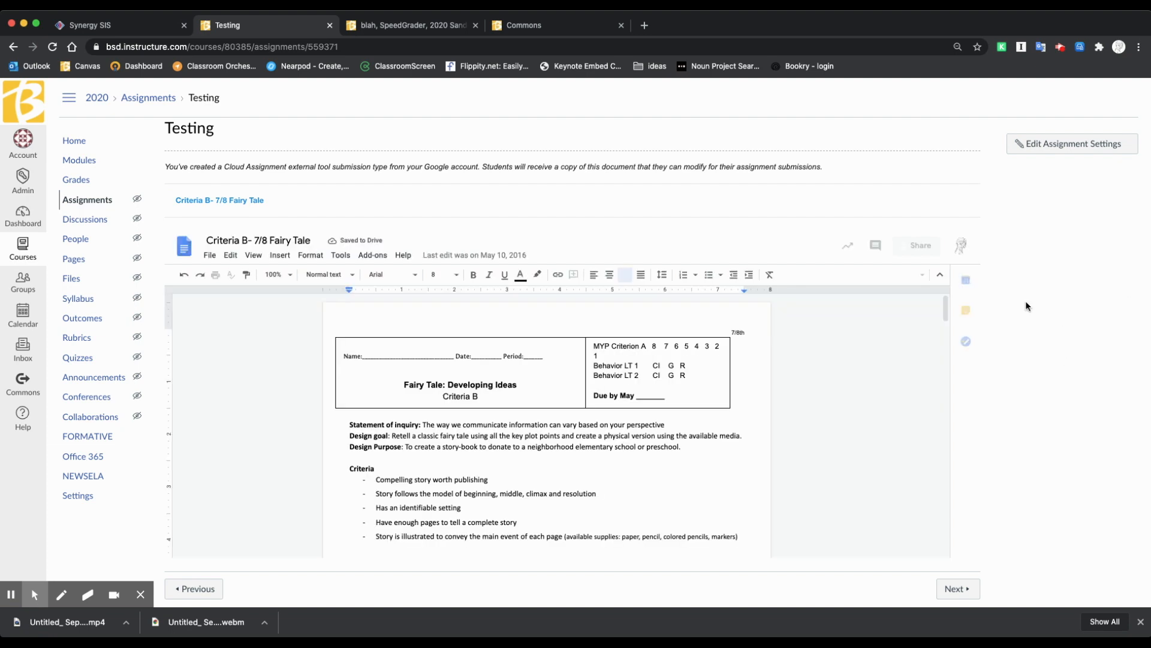
Step: Look through the Criteria B- 7/8 Fairy Tale document embedded in the Testing assignment
scroll(786, 444, "down", 8)
scroll(907, 339, "up", 2)
scroll(864, 340, "up", 4)
scroll(852, 352, "up", 3)
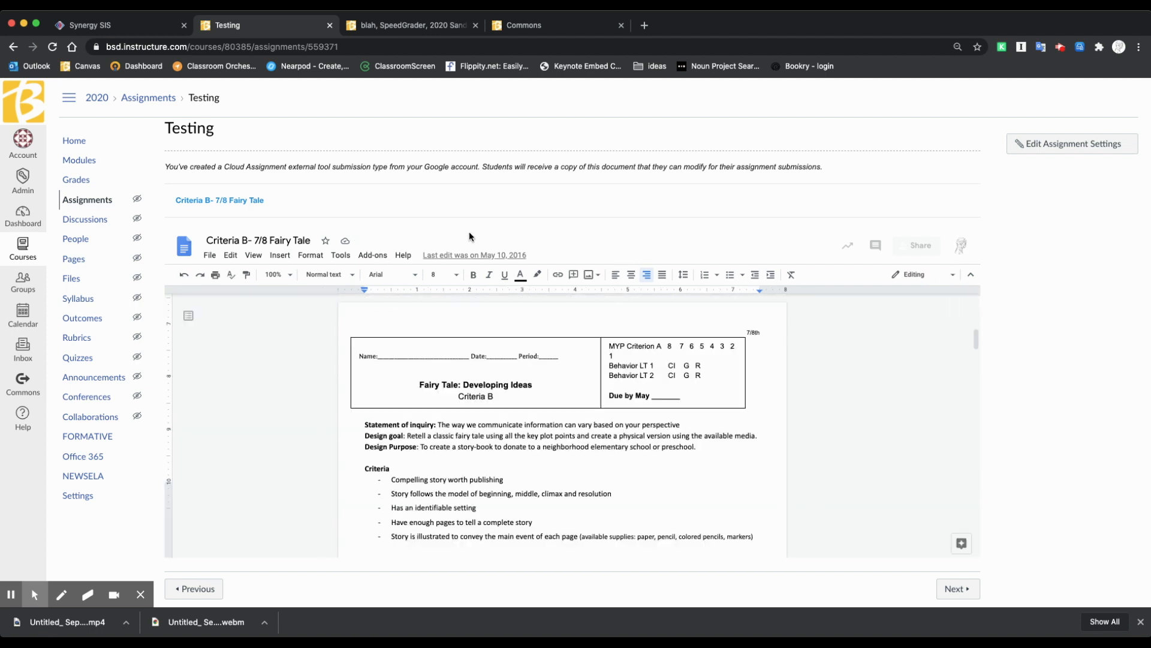